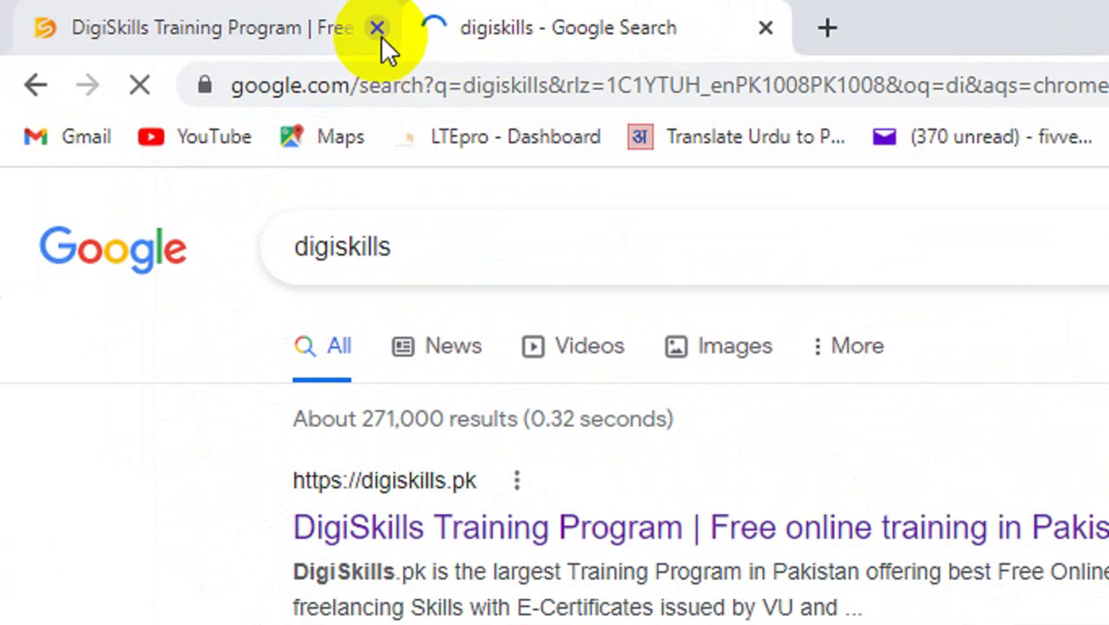
Step: Open the DigiSkills Training Program website from the search results and go to its trainee sign-up page
click(377, 29)
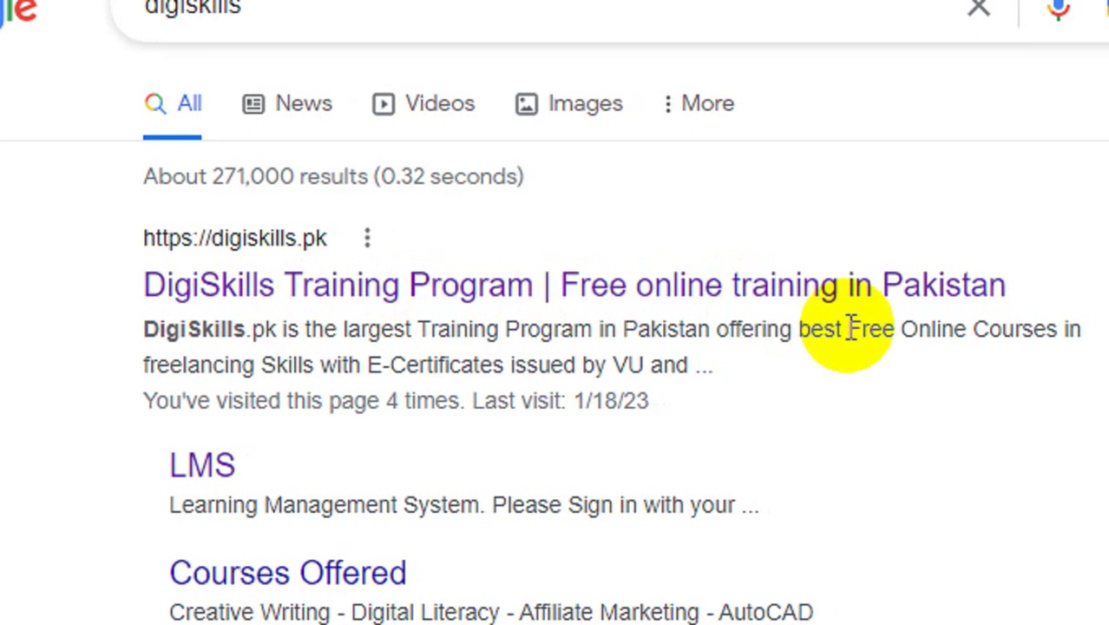
click(890, 291)
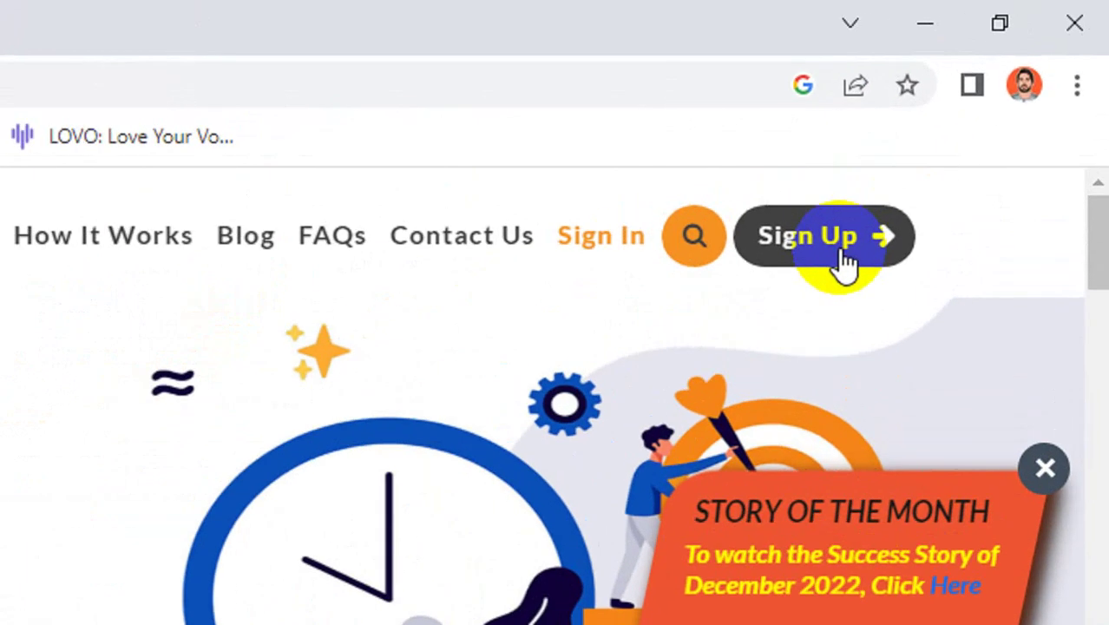
click(846, 262)
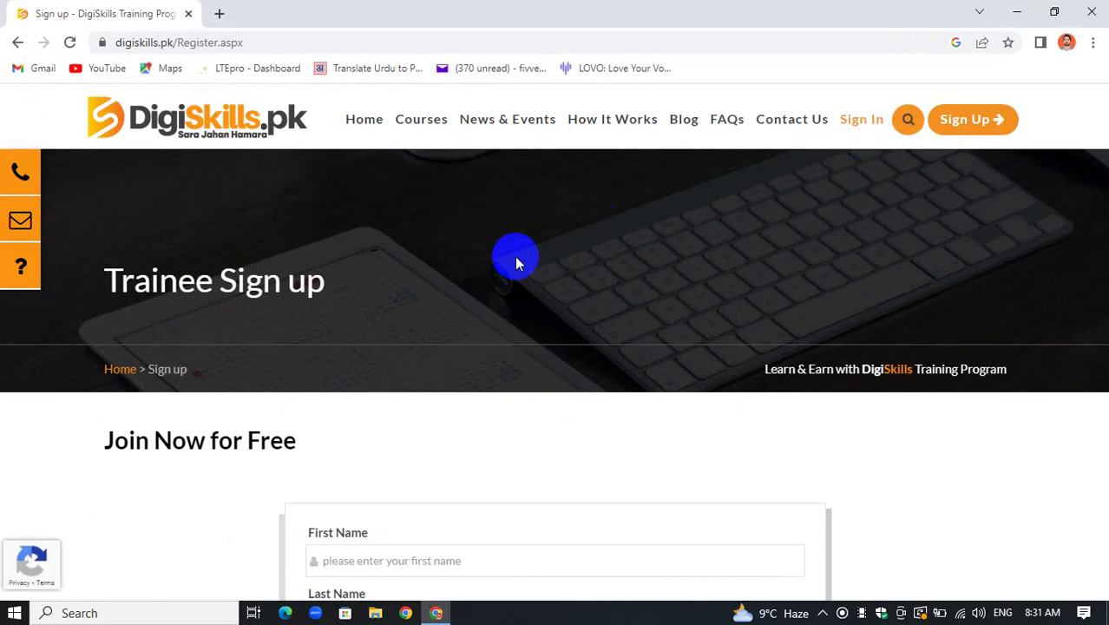
Step: Examine the first name, last name, email address and password fields of the Join Now for Free registration form
scroll(371, 354, down, 4)
scroll(382, 330, up, 2)
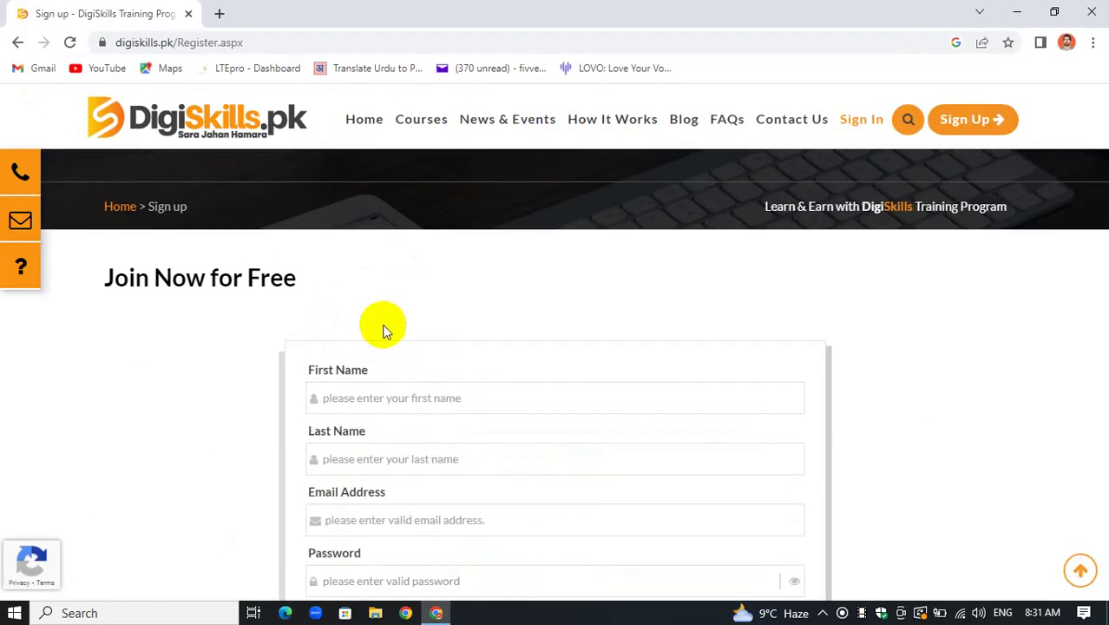
scroll(395, 386, down, 1)
scroll(395, 386, down, 1)
click(378, 235)
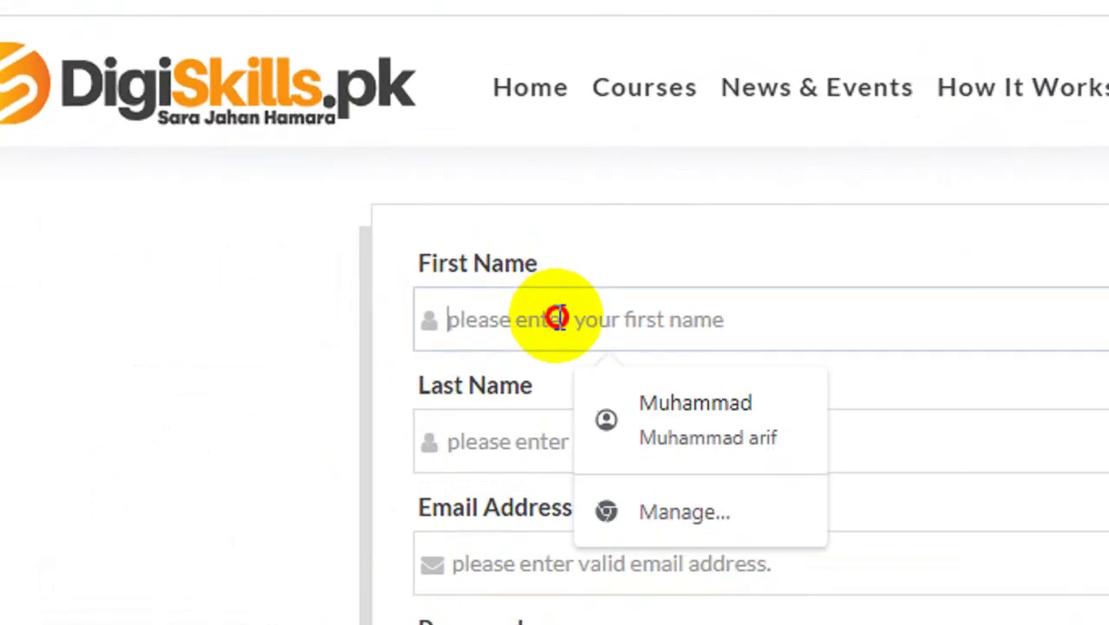
click(525, 450)
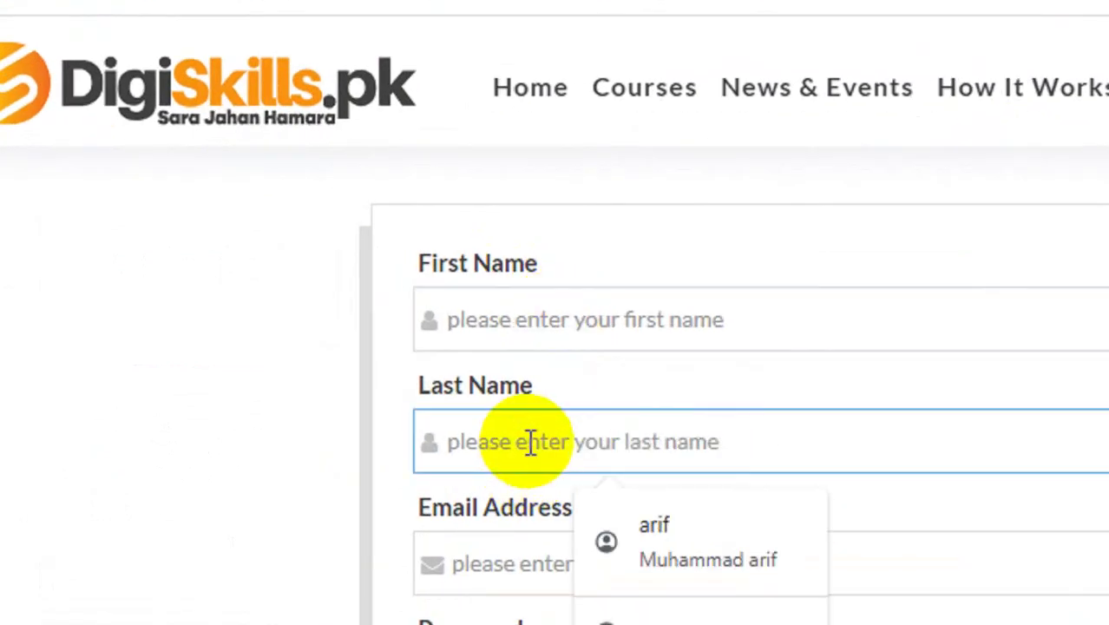
scroll(531, 443, down, 1)
click(521, 563)
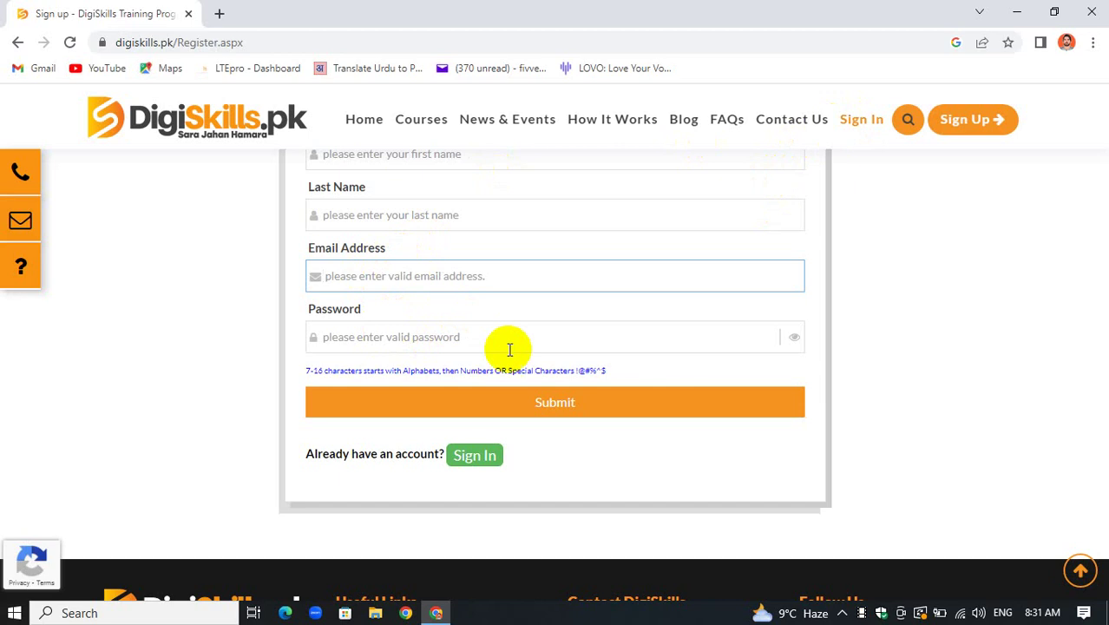
scroll(433, 286, up, 2)
scroll(469, 413, down, 2)
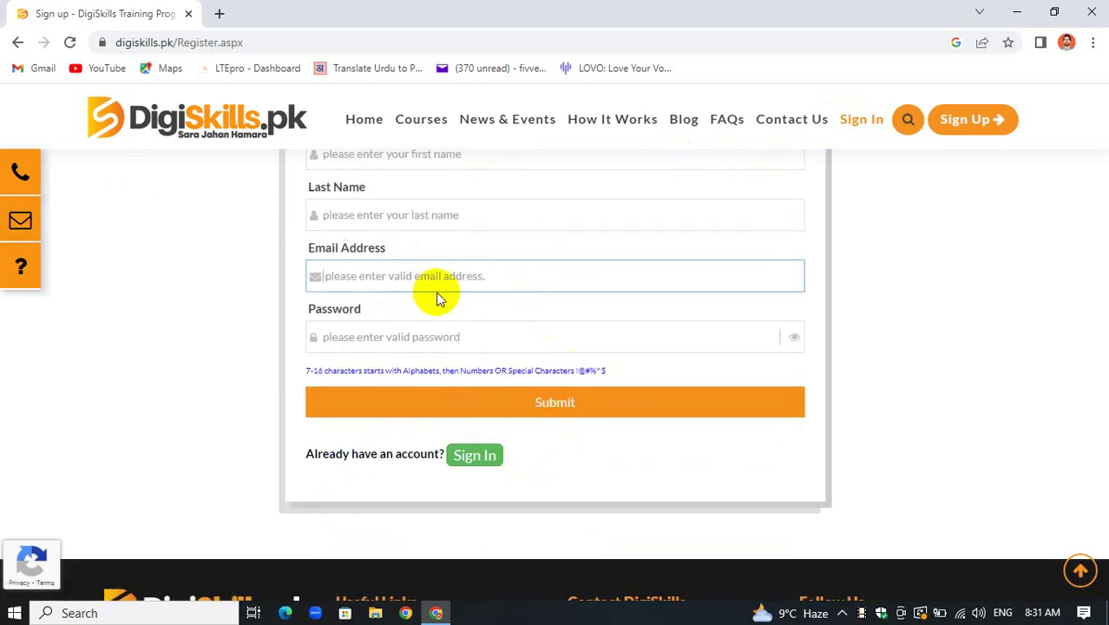
click(473, 457)
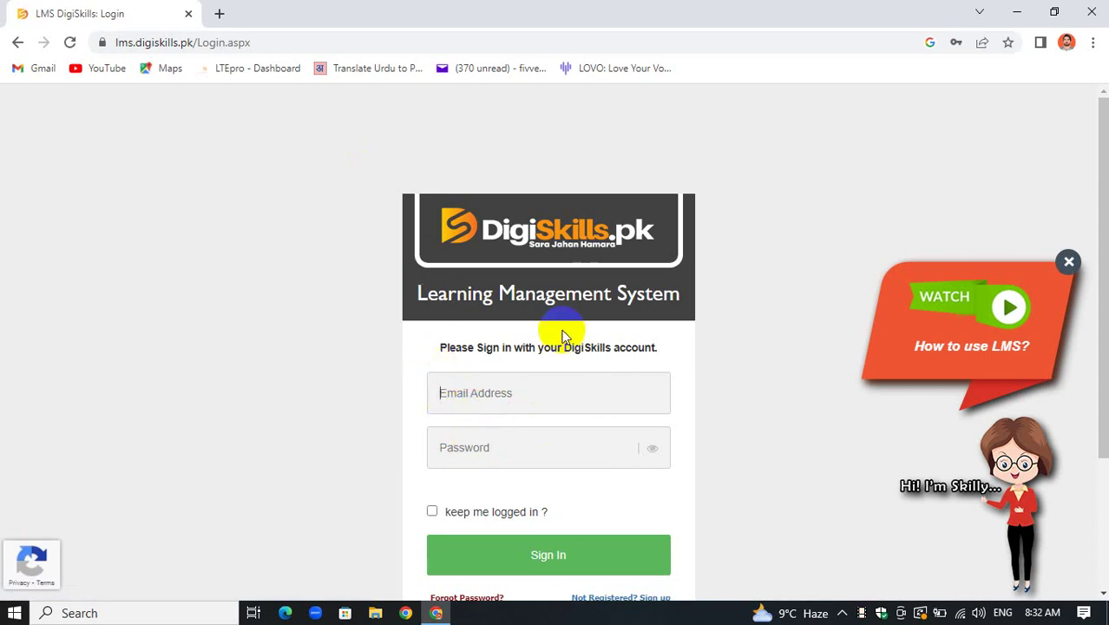
click(498, 402)
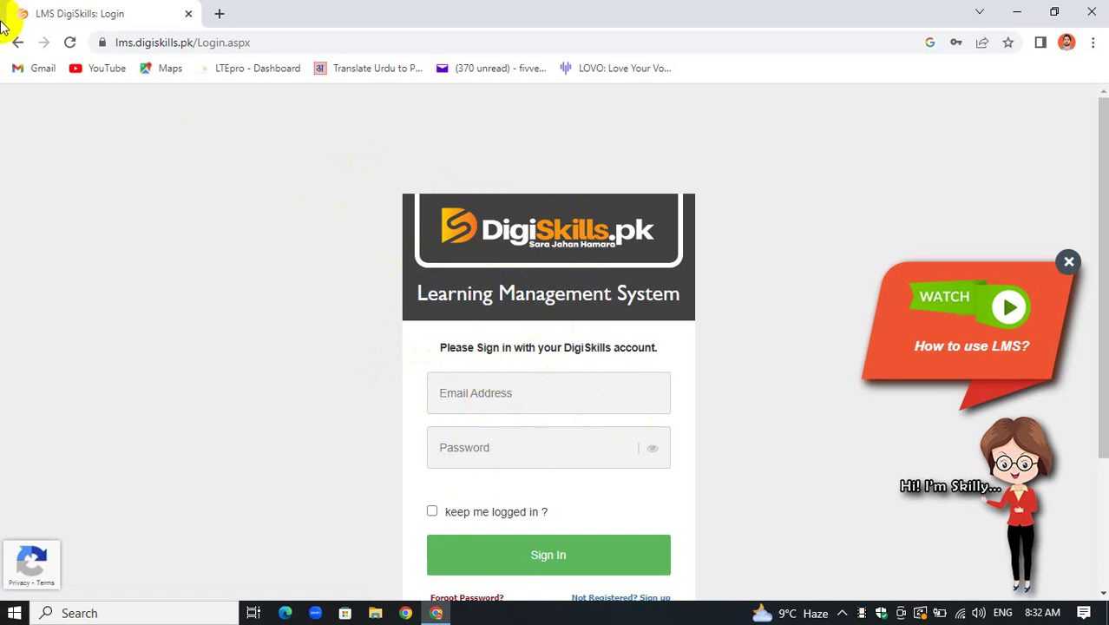
click(16, 42)
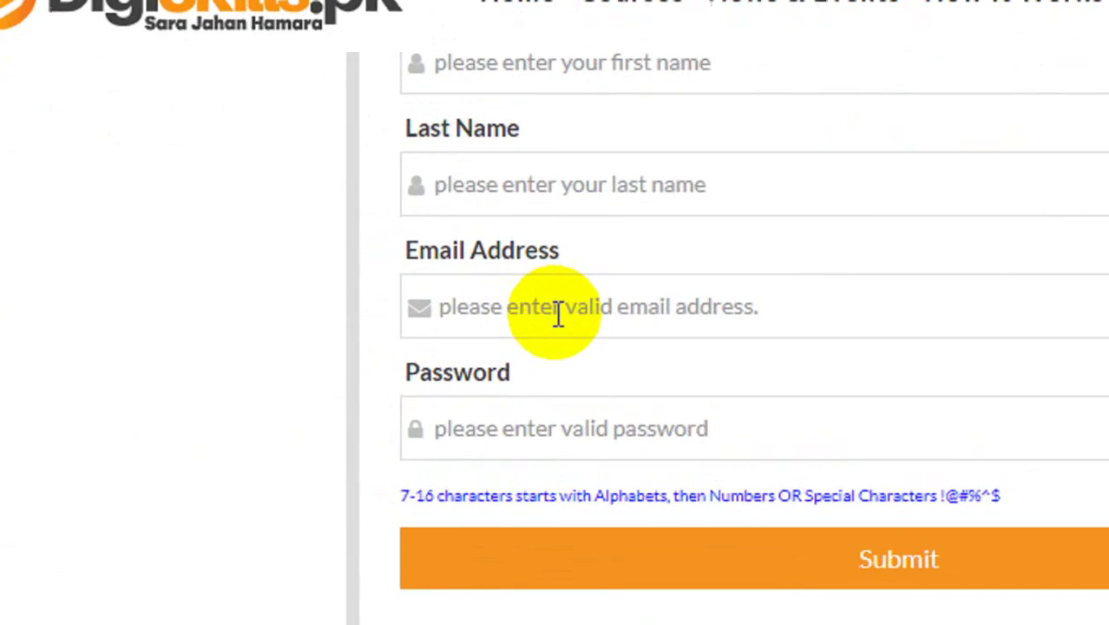
click(396, 276)
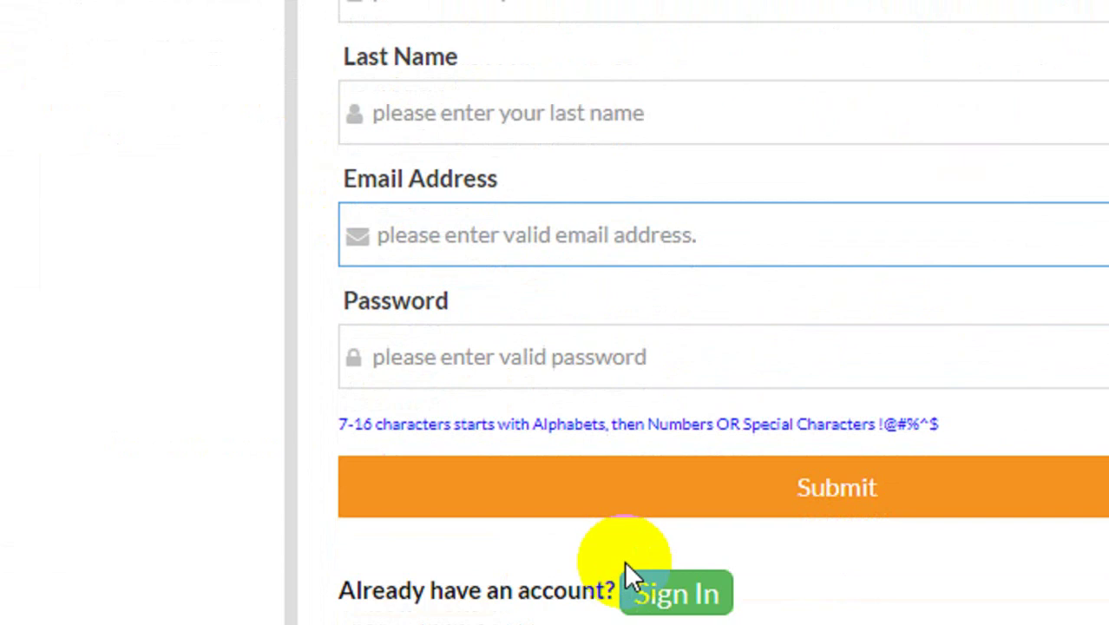
Step: Go to the sign-in page for existing accounts and sign in to the LMS with the account email and password
click(653, 512)
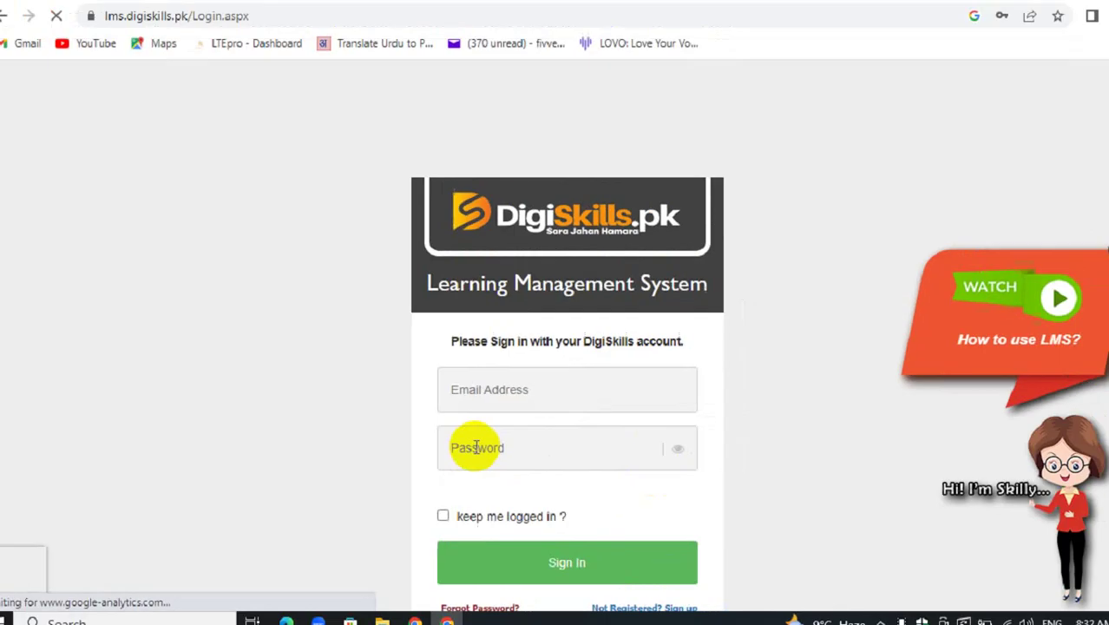
click(482, 396)
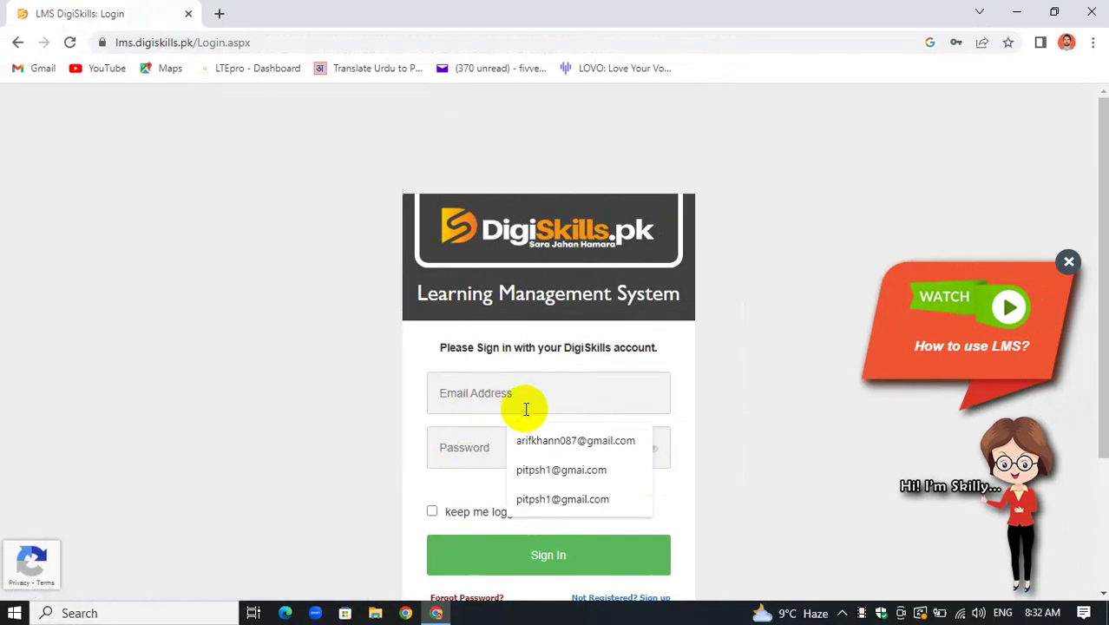
click(536, 442)
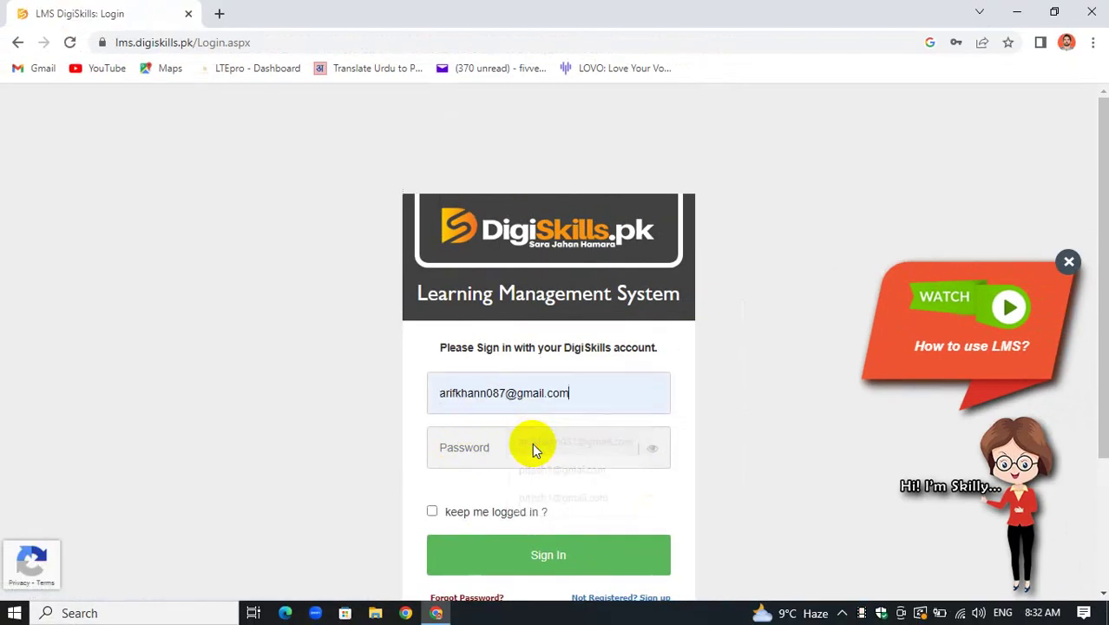
click(465, 434)
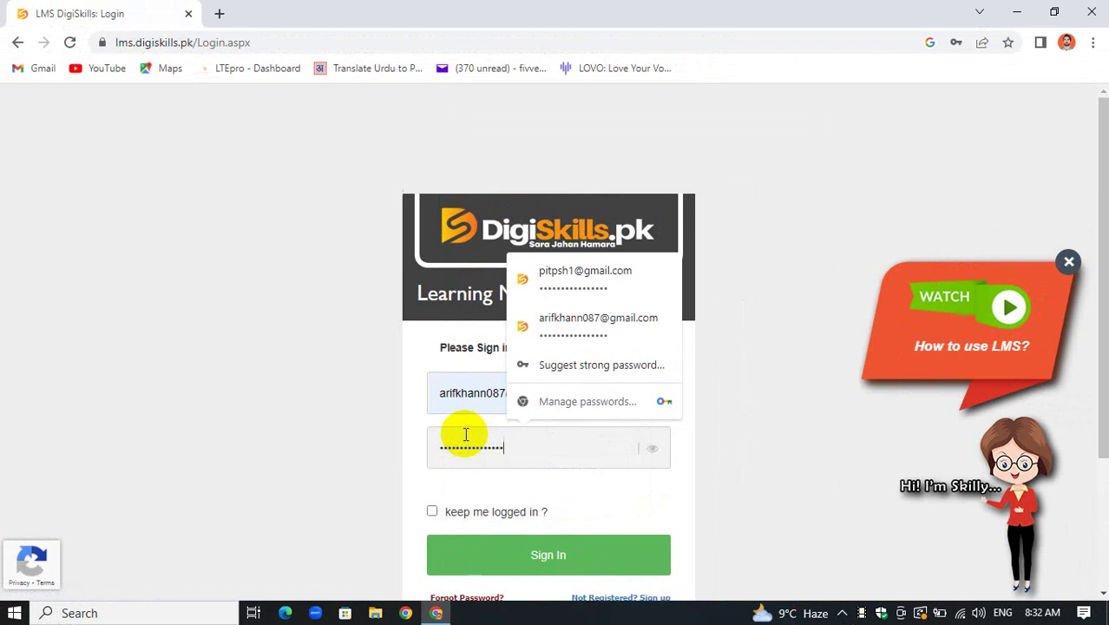
key(Return)
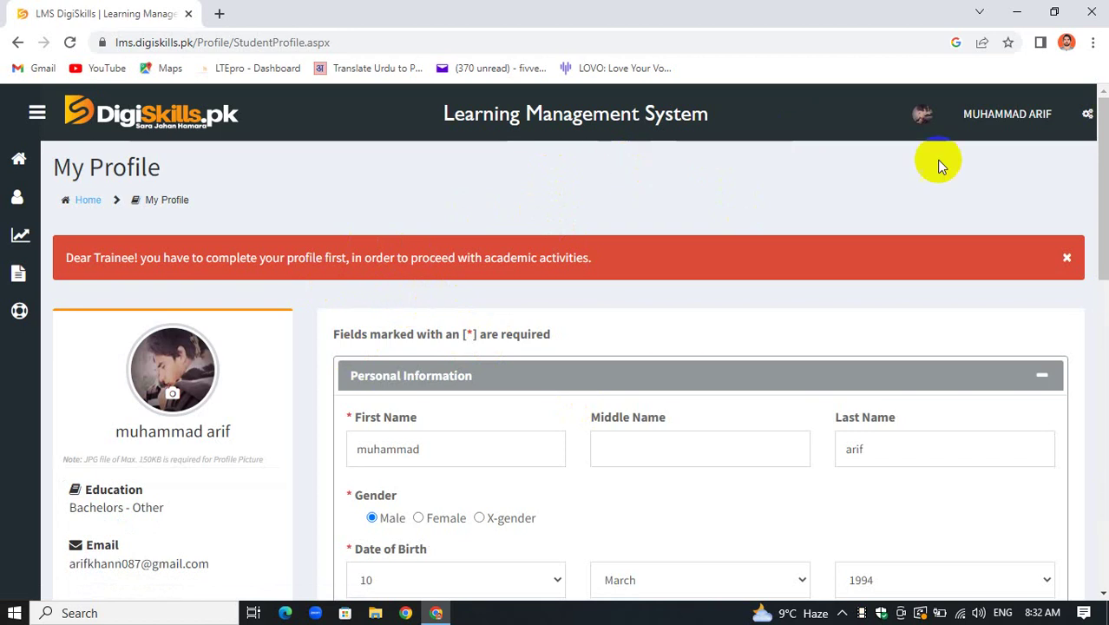
Step: Start replacing the profile picture and browse the images folder on Local Disk (D:) for a photo
click(193, 393)
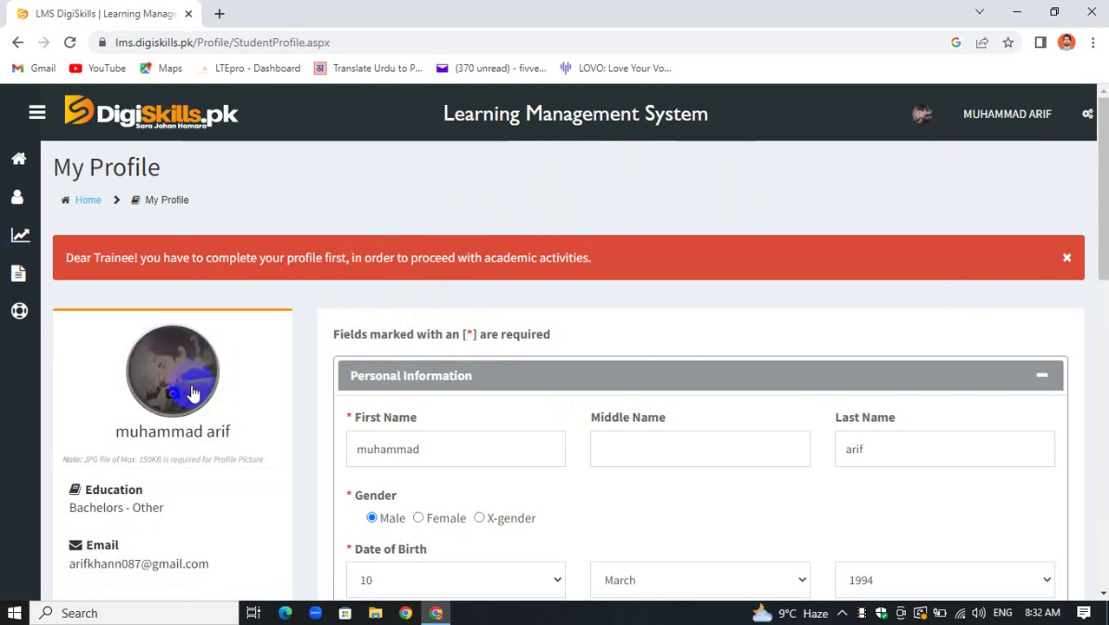
click(175, 400)
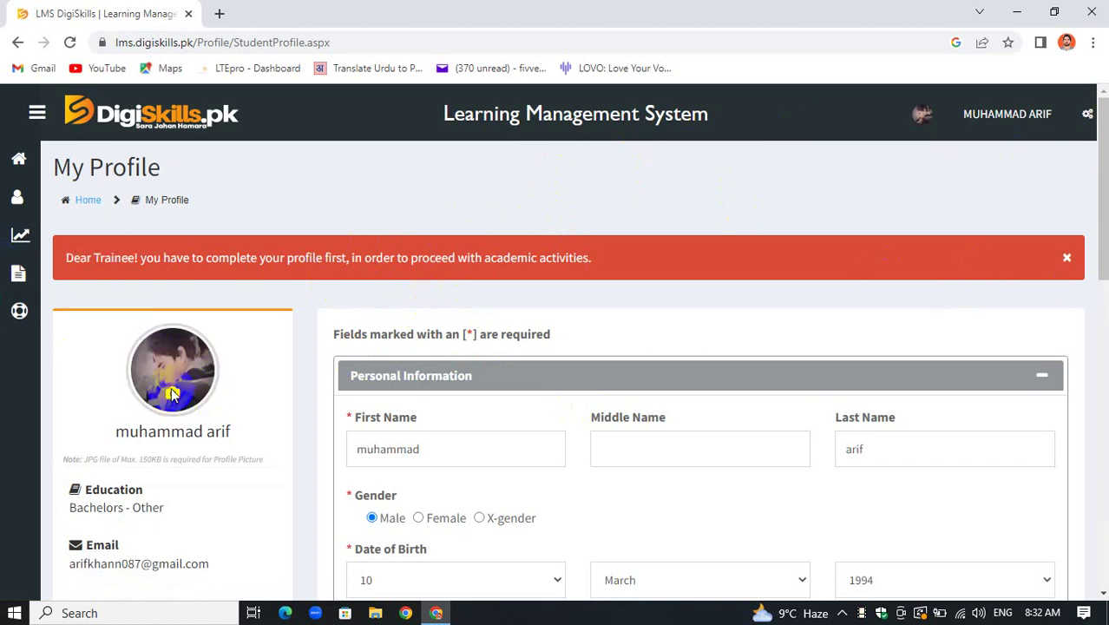
click(167, 360)
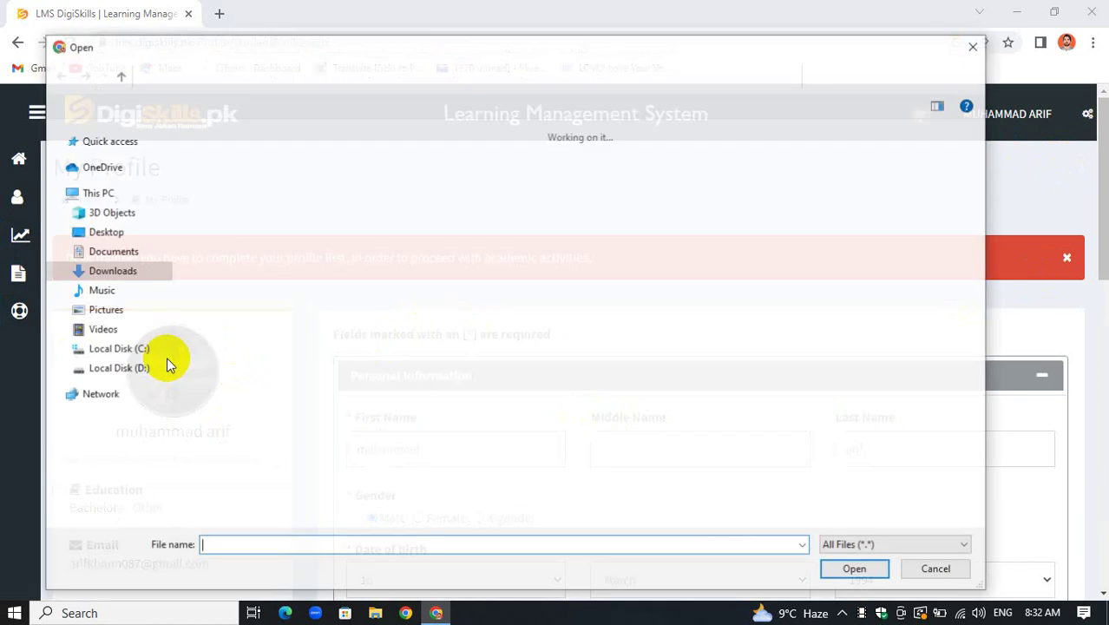
click(111, 370)
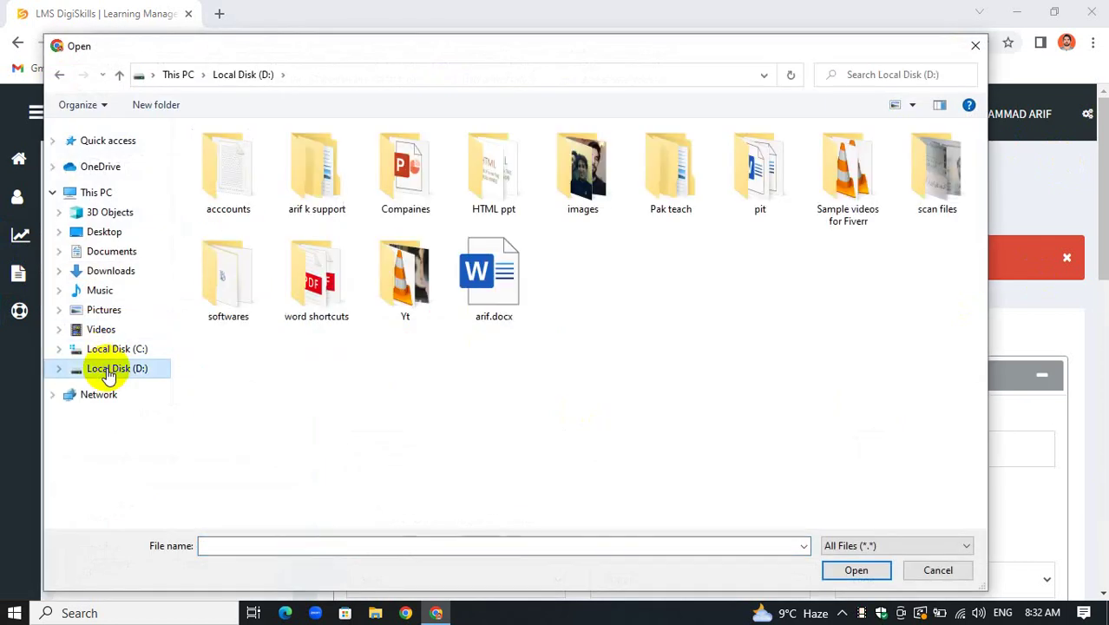
double_click(605, 166)
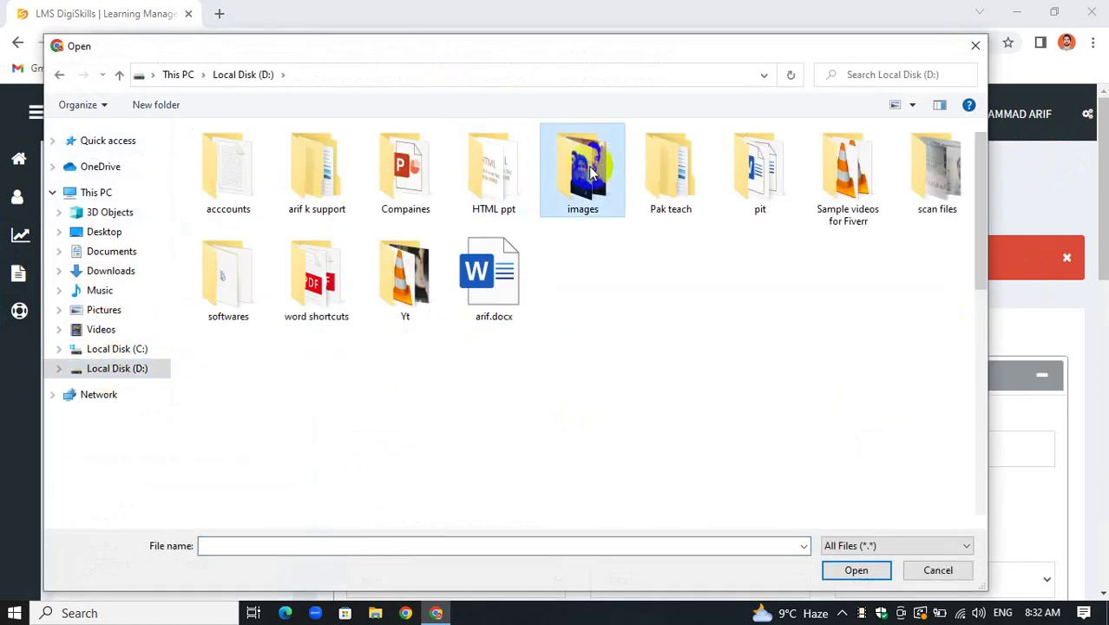
scroll(246, 292, down, 10)
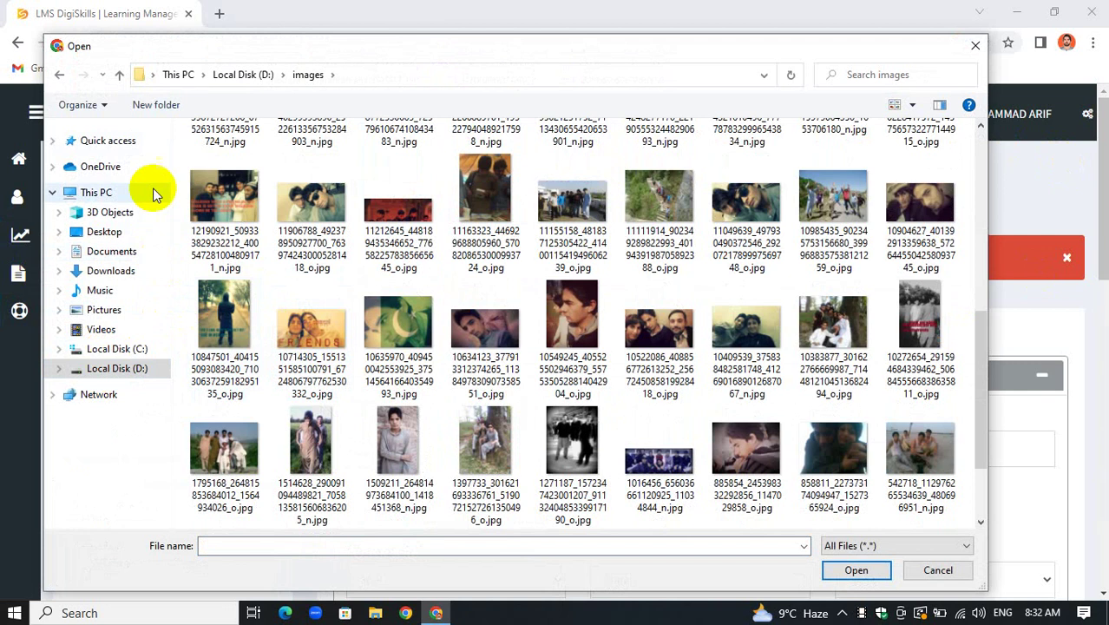
click(119, 77)
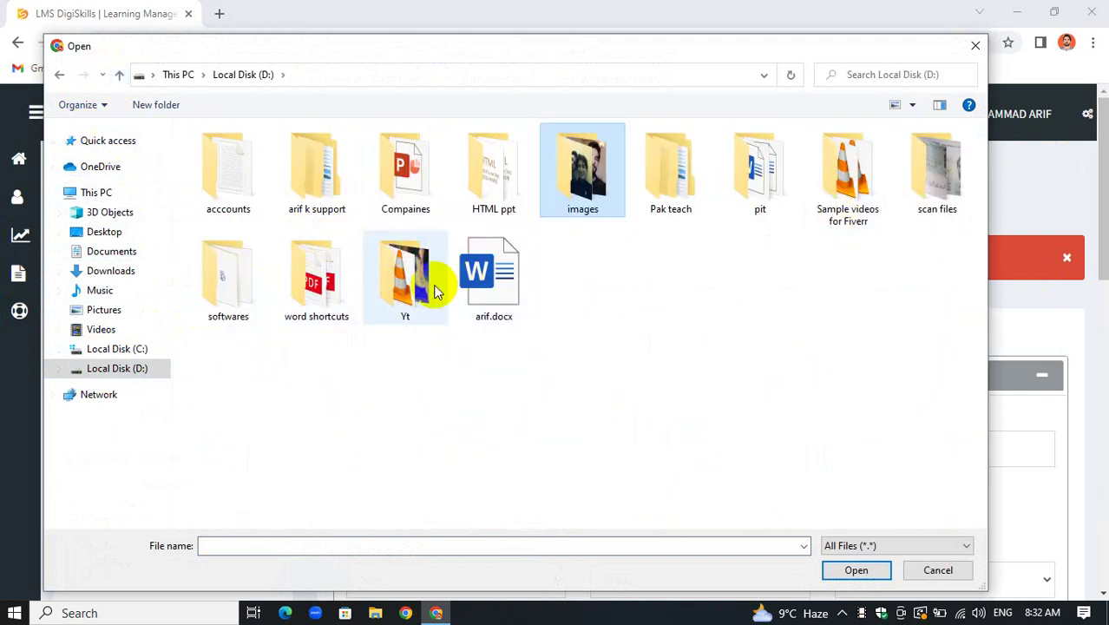
double_click(425, 276)
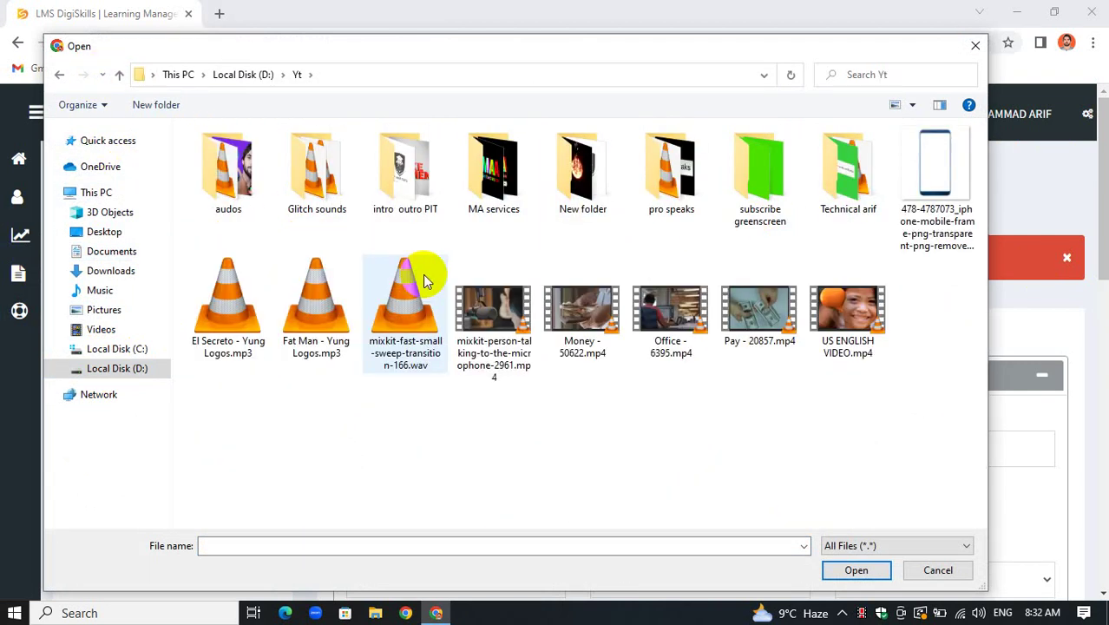
double_click(251, 169)
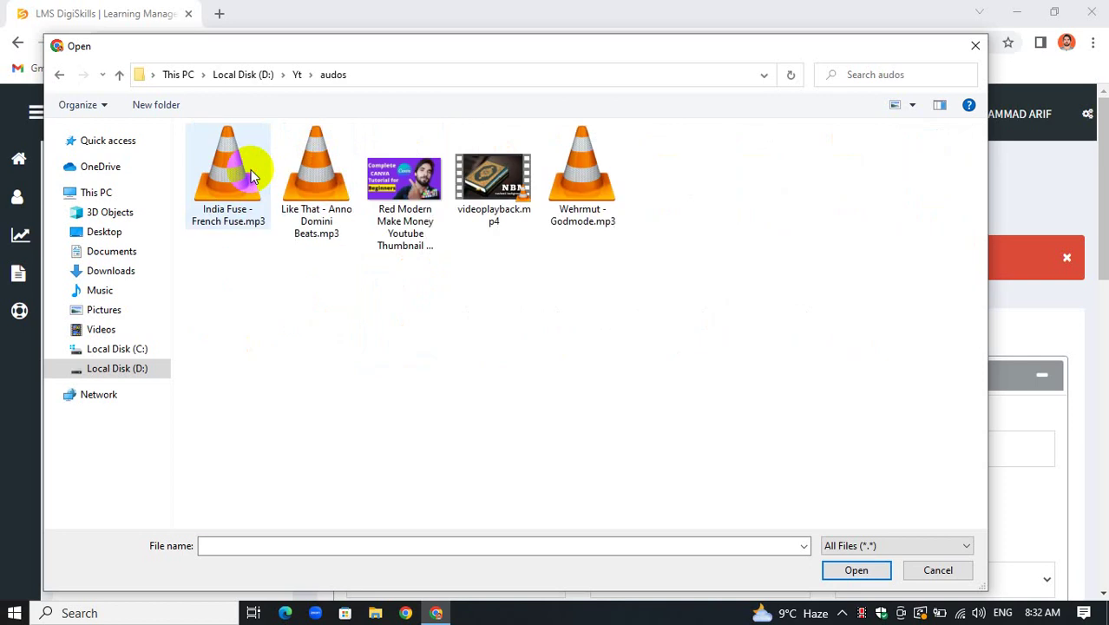
click(119, 74)
click(119, 75)
Step: Try to upload the portrait photo whose file name begins with 10549245 from the D: images folder as the profile picture
double_click(580, 167)
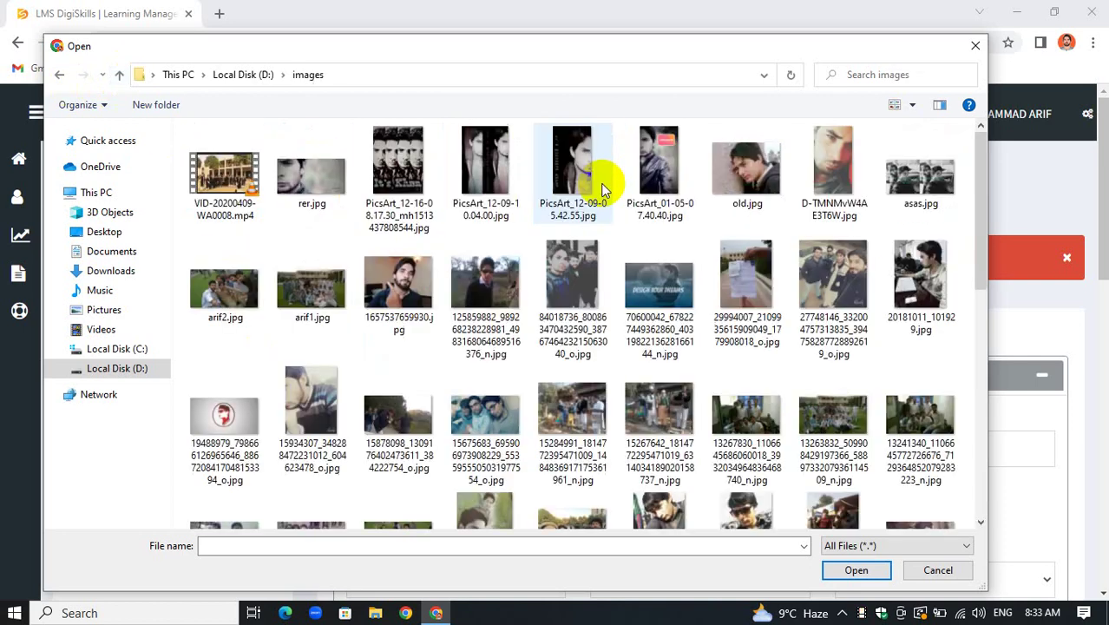
scroll(401, 338, down, 5)
scroll(400, 326, down, 2)
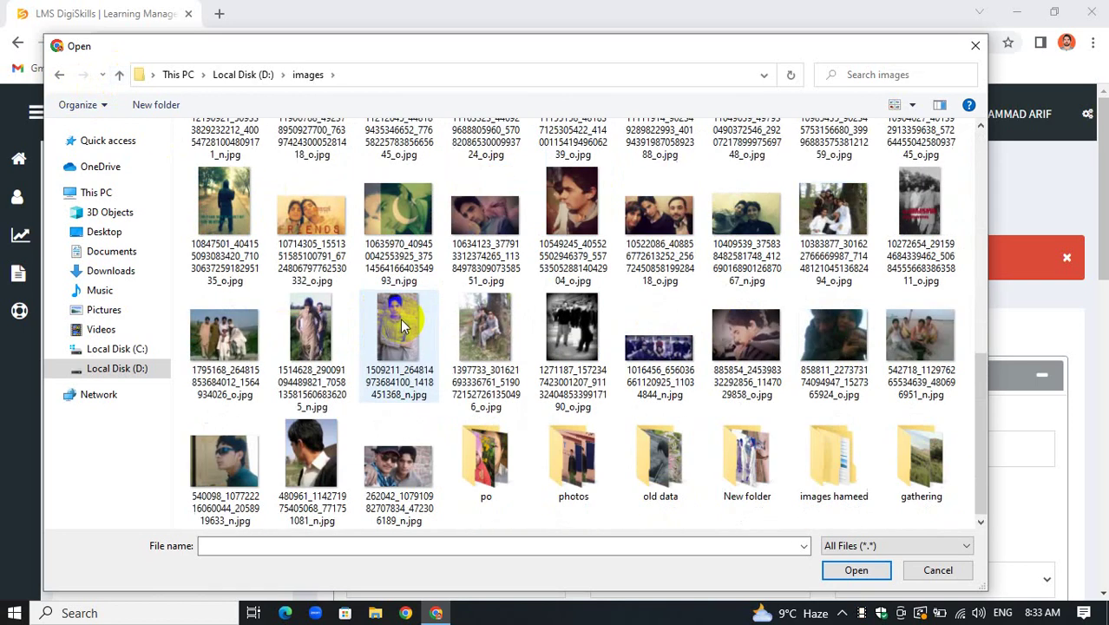
scroll(829, 339, up, 7)
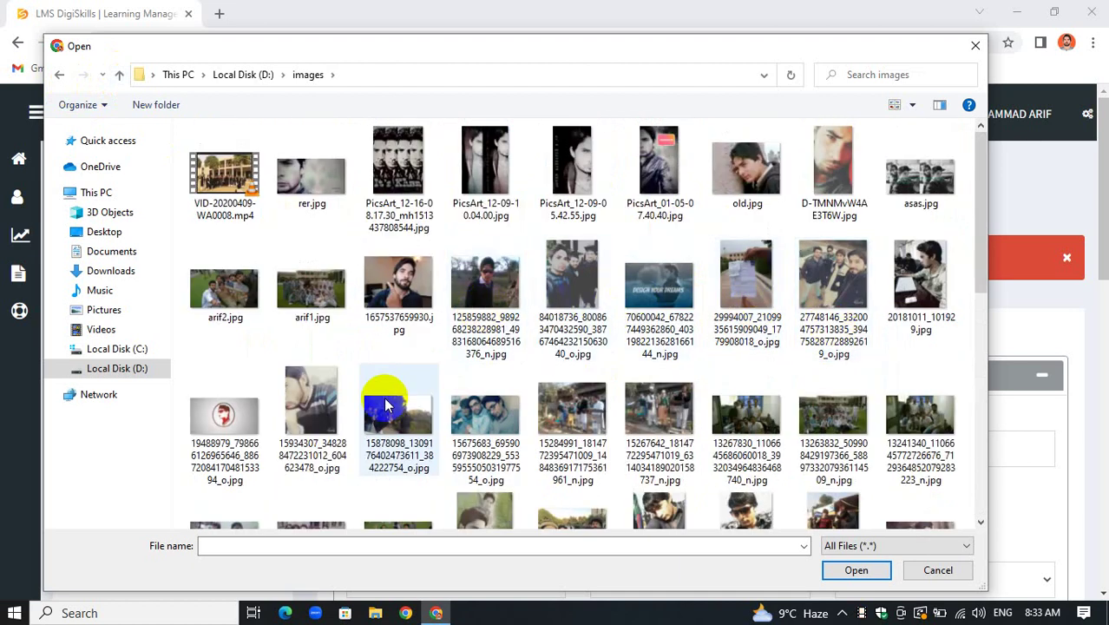
scroll(646, 419, down, 5)
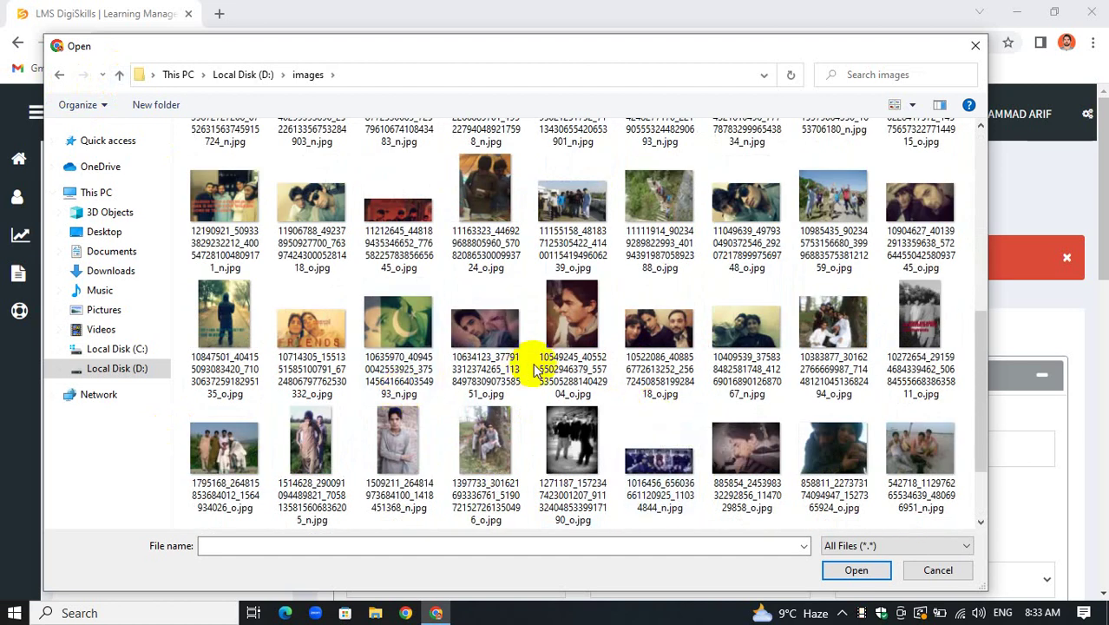
double_click(588, 317)
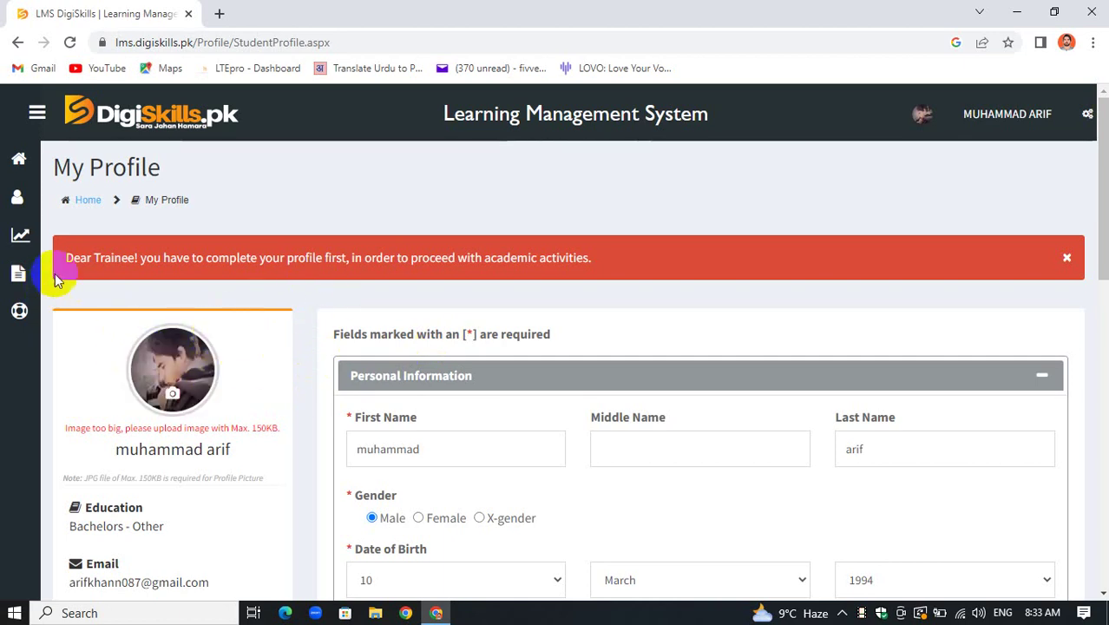
Step: Reopen the My Profile page from the account details and review the Personal Information section down to the mailing address
drag(71, 256, 145, 262)
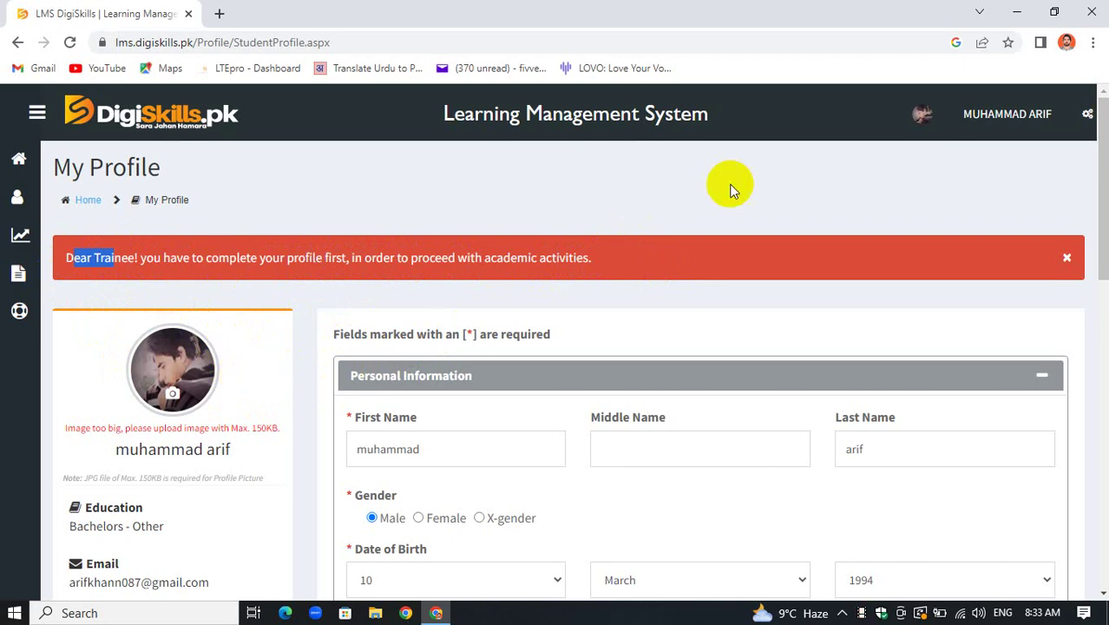
click(983, 119)
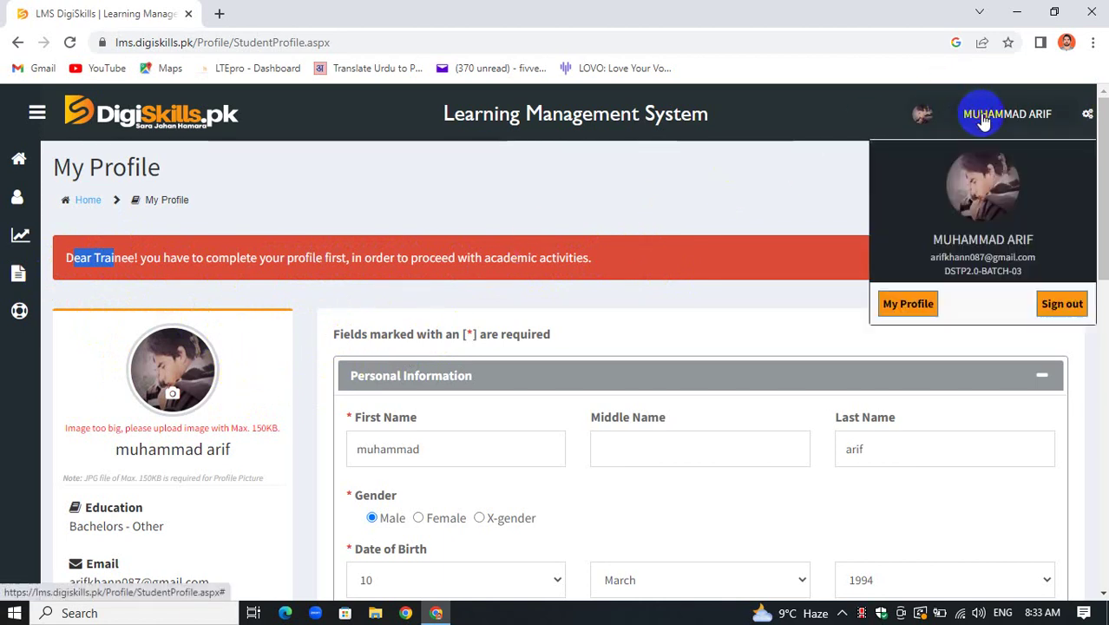
click(910, 305)
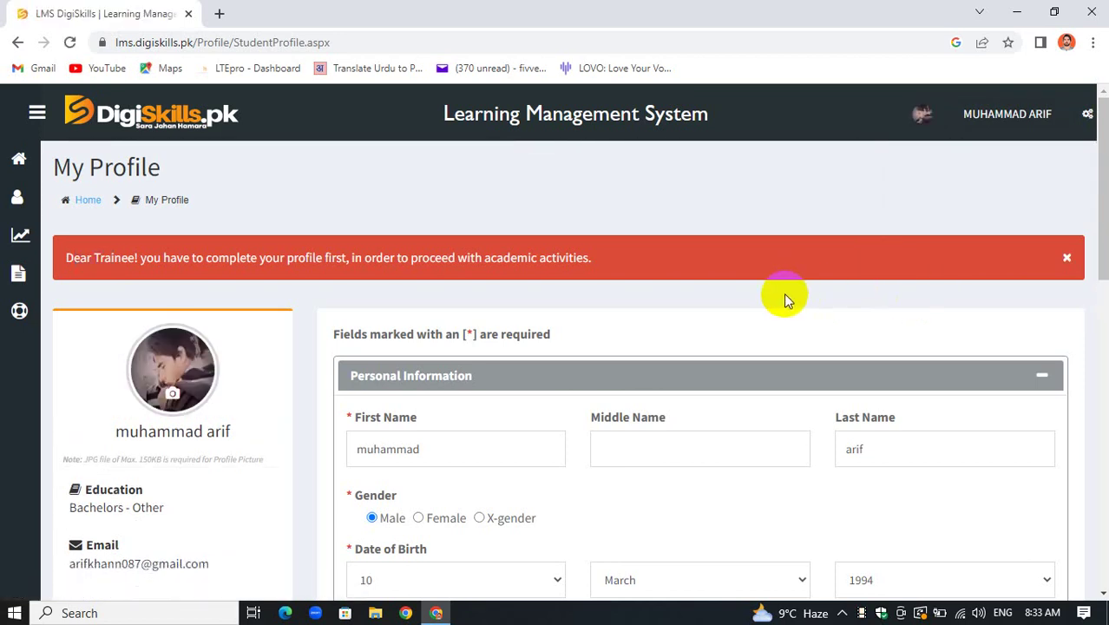
scroll(526, 429, down, 4)
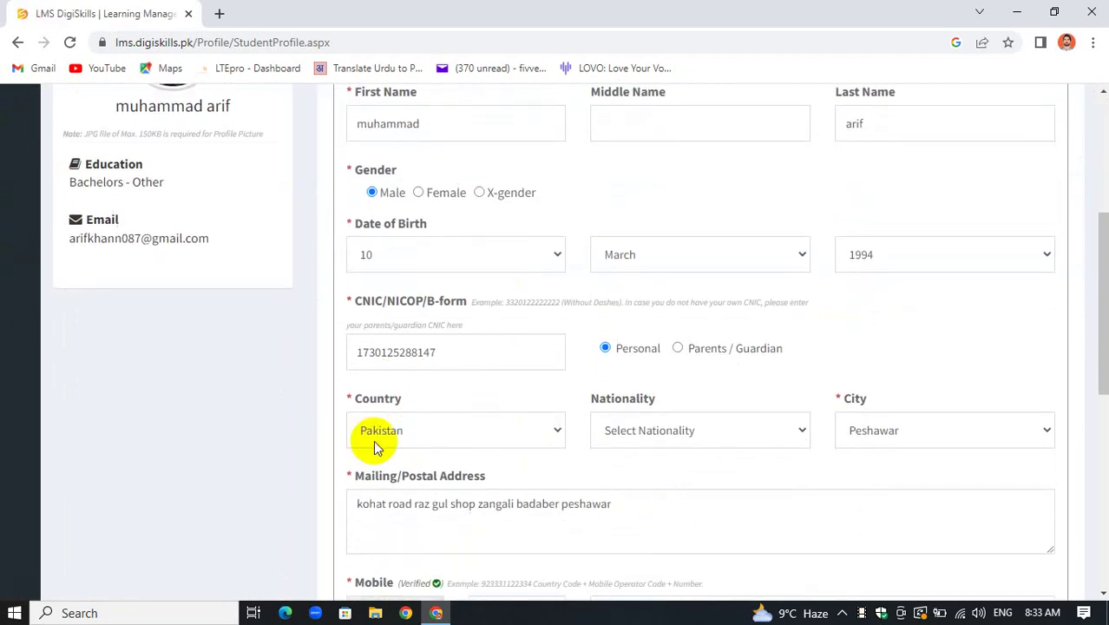
Step: Replace the first name with the browser's saved suggestion and check the middle name, last name and date of birth fields
scroll(491, 438, up, 4)
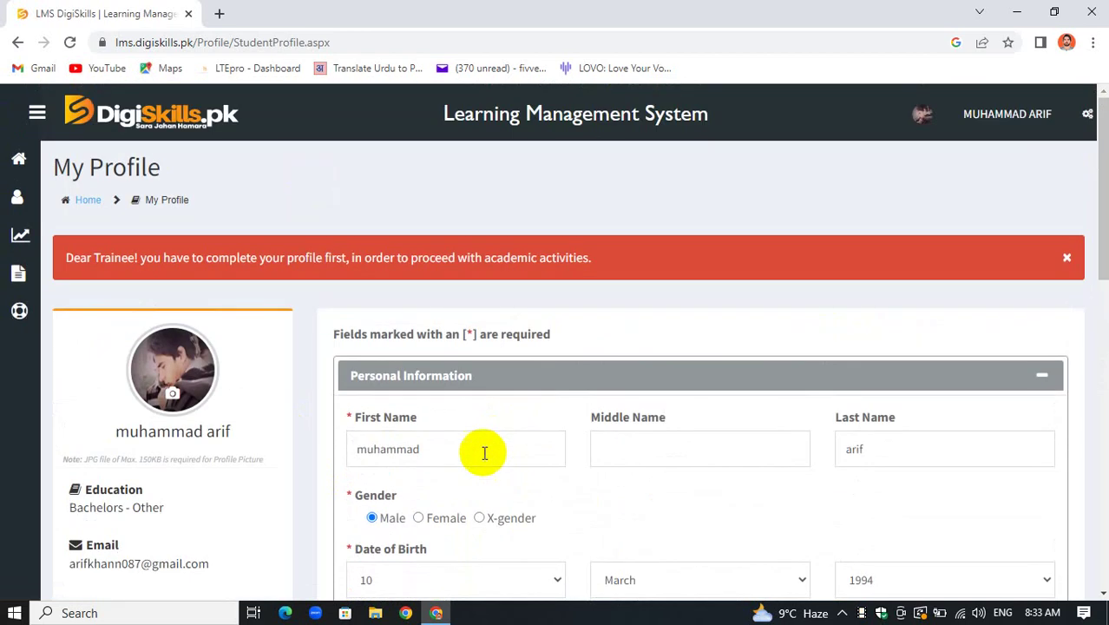
scroll(469, 452, down, 2)
double_click(452, 289)
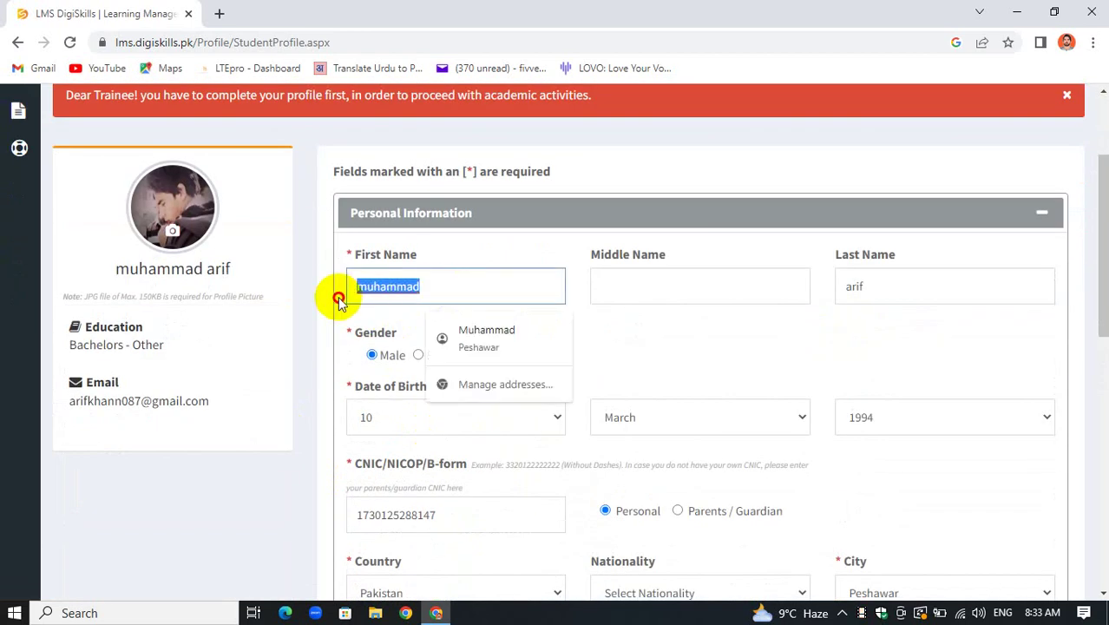
click(502, 335)
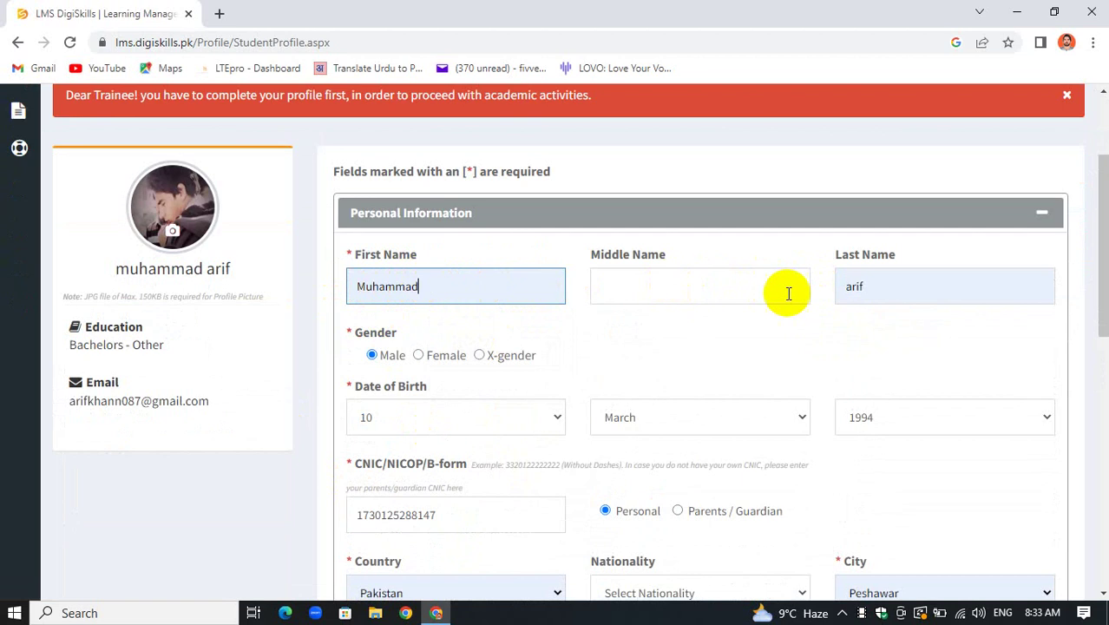
click(644, 289)
click(868, 284)
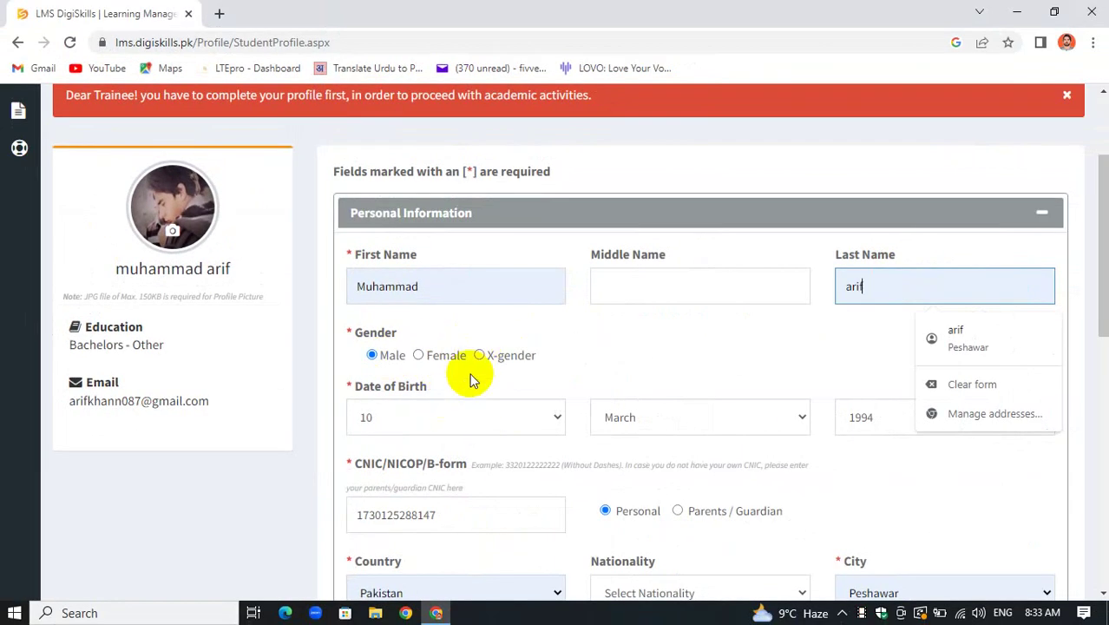
click(482, 370)
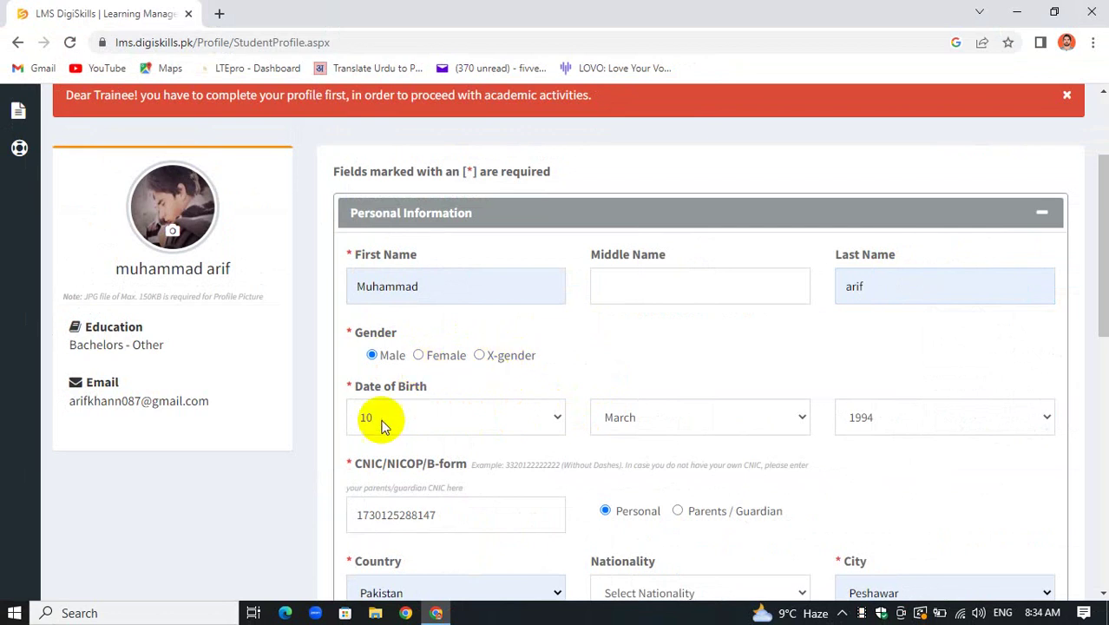
click(514, 405)
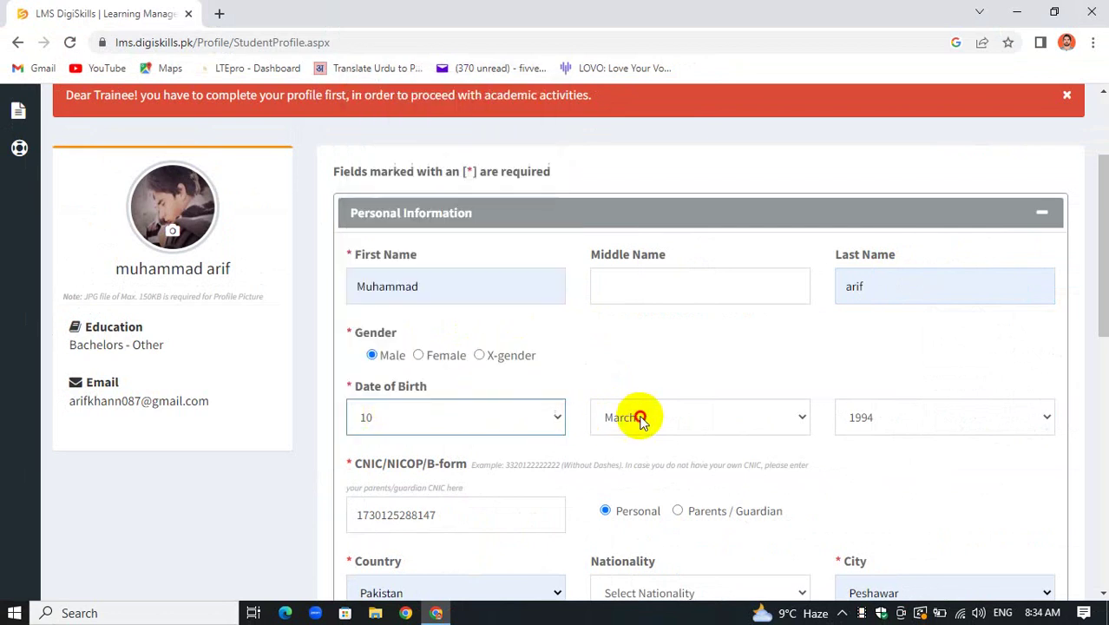
click(641, 417)
click(840, 420)
Step: Mark the CNIC/NICOP/B-form number in Personal Information as belonging to Parents / Guardian
scroll(664, 436, down, 2)
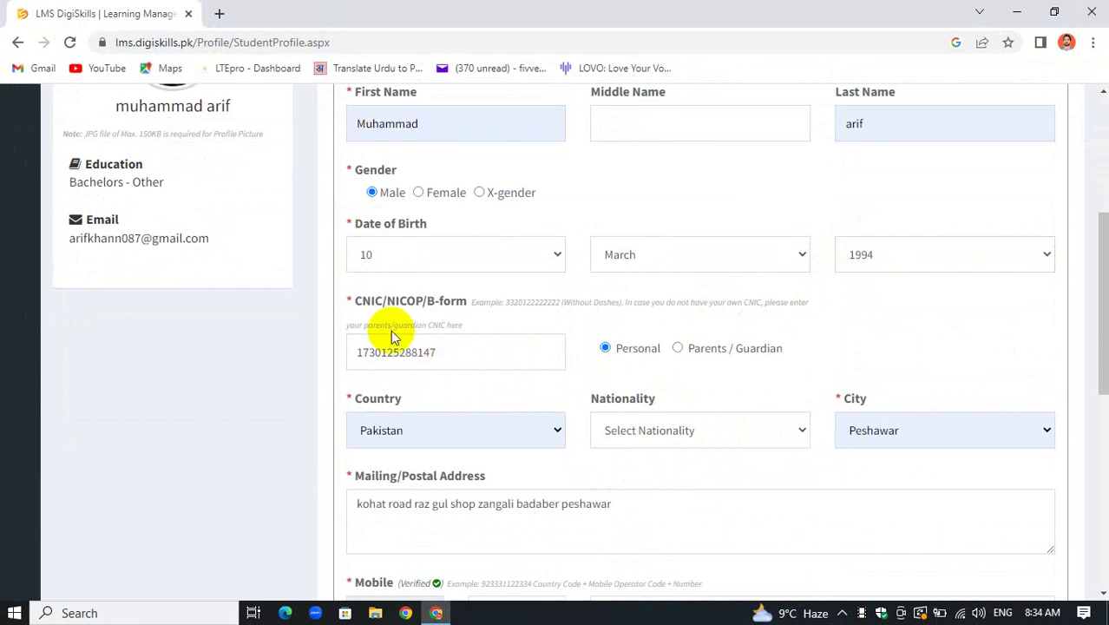
click(469, 349)
drag(469, 349, 336, 365)
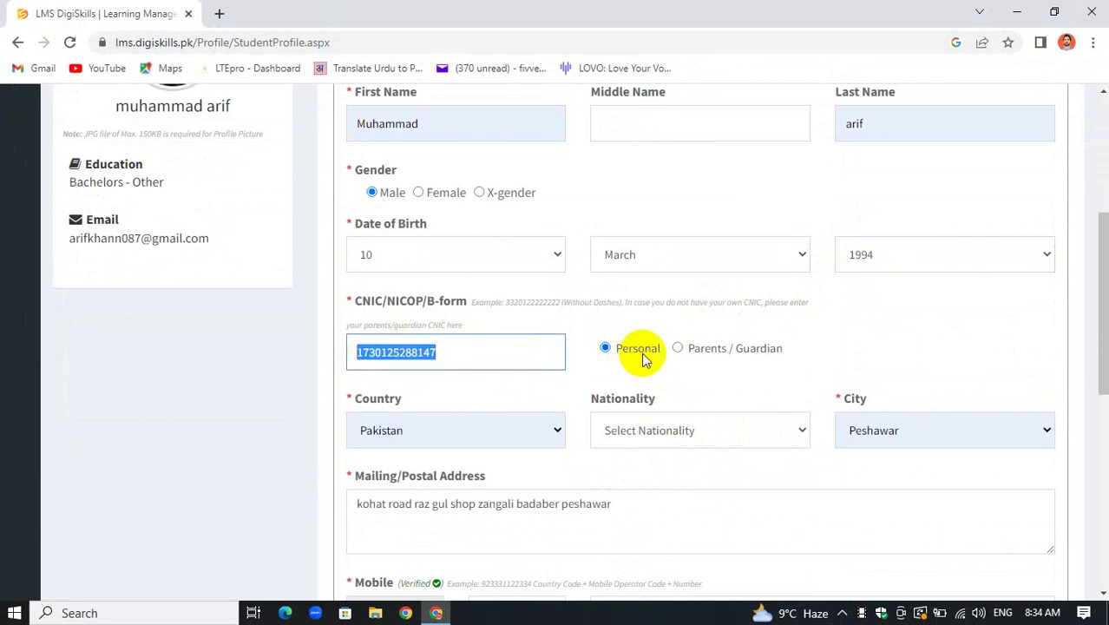
click(678, 348)
click(638, 352)
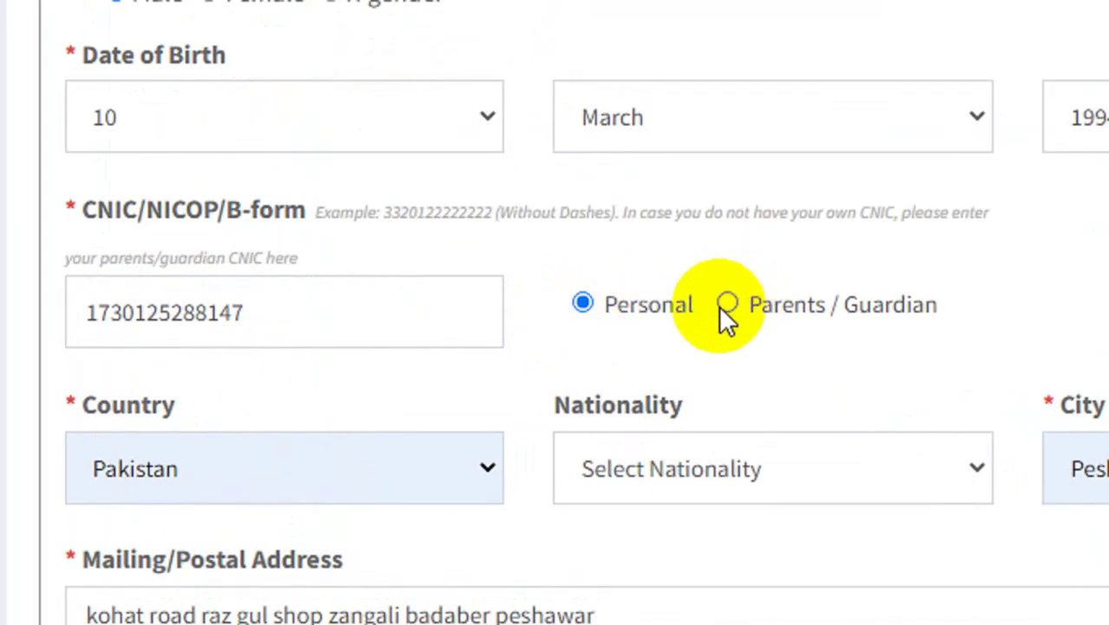
click(245, 322)
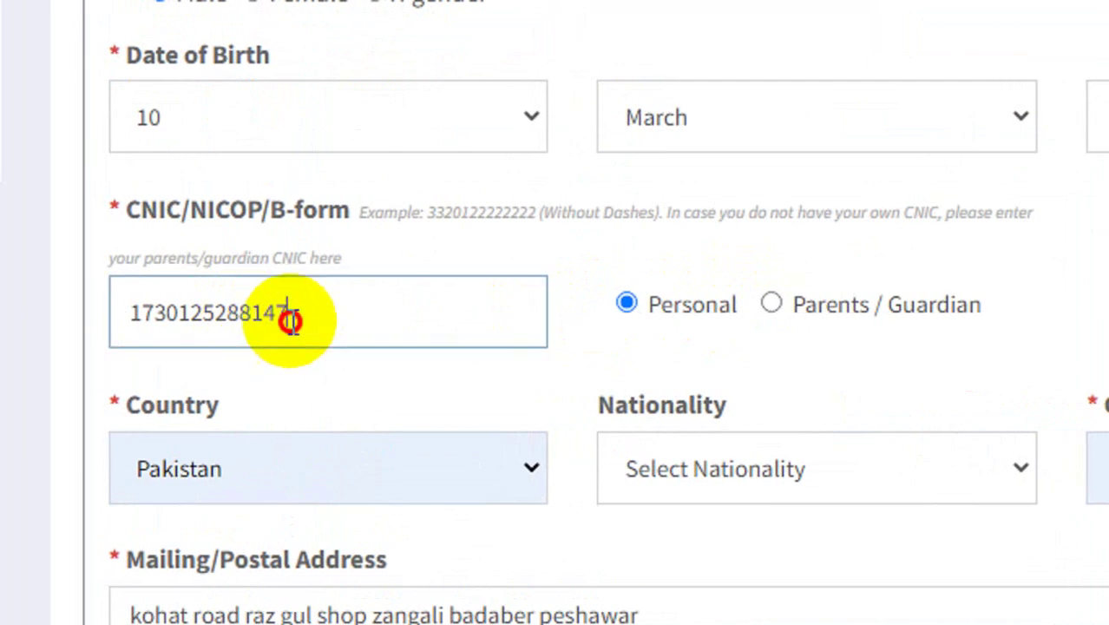
double_click(291, 321)
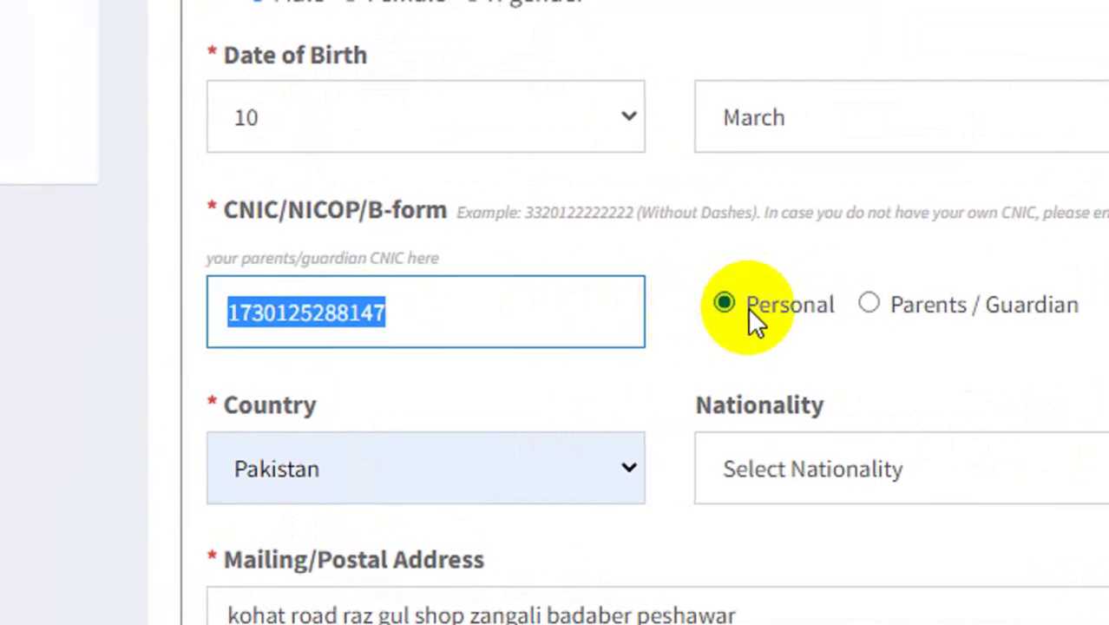
click(850, 305)
drag(440, 314, 171, 321)
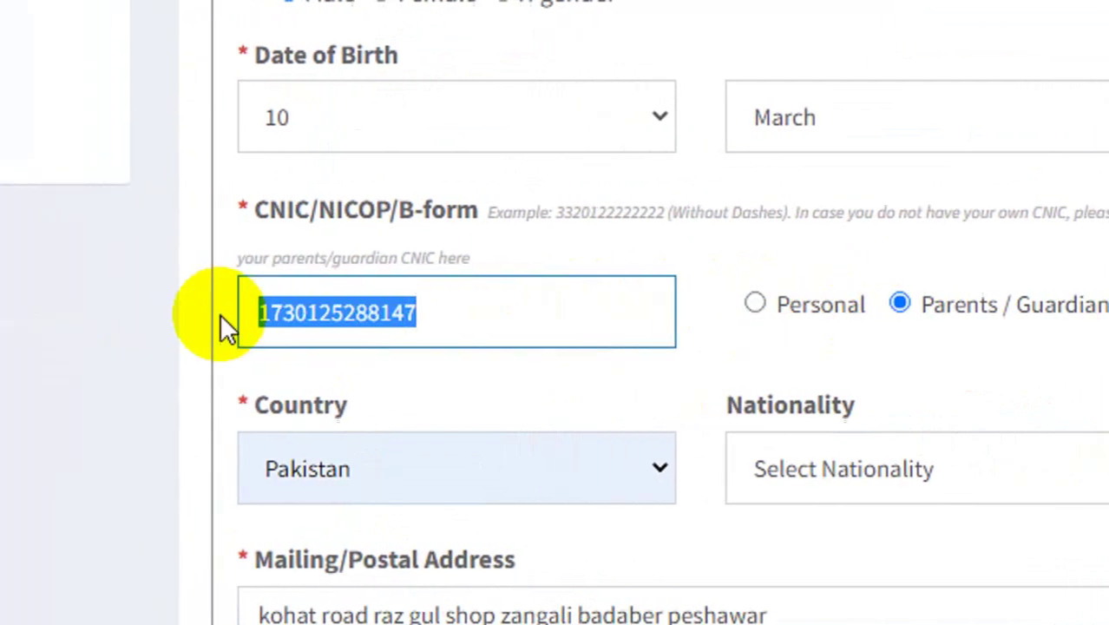
click(450, 380)
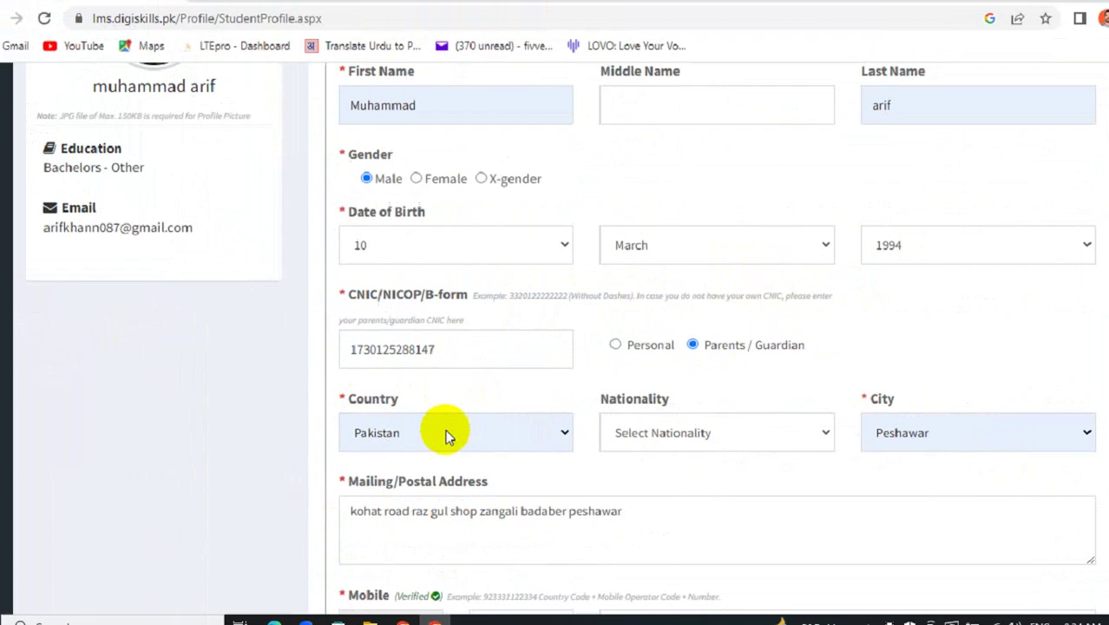
Step: Keep the country as Pakistan and set the nationality to Pakistani
click(442, 431)
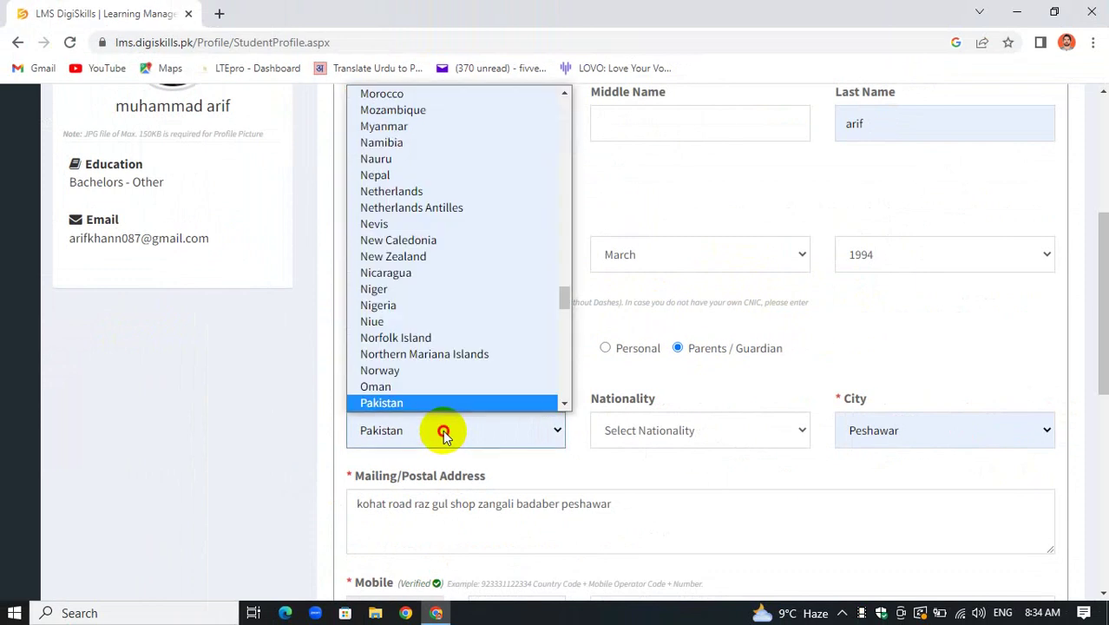
click(443, 430)
click(649, 437)
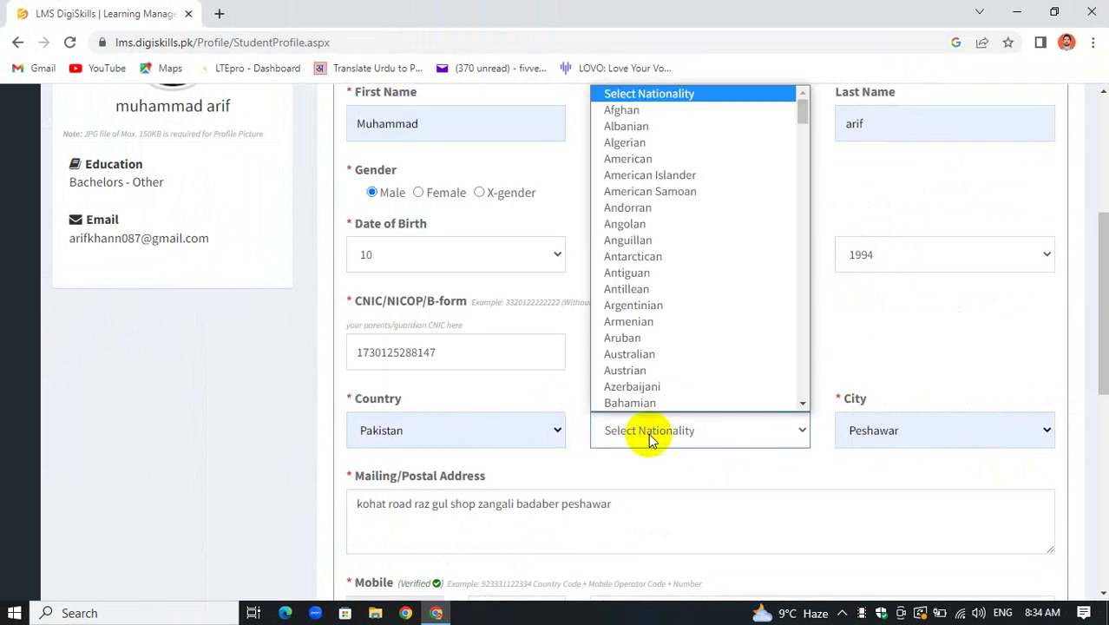
scroll(633, 322, down, 20)
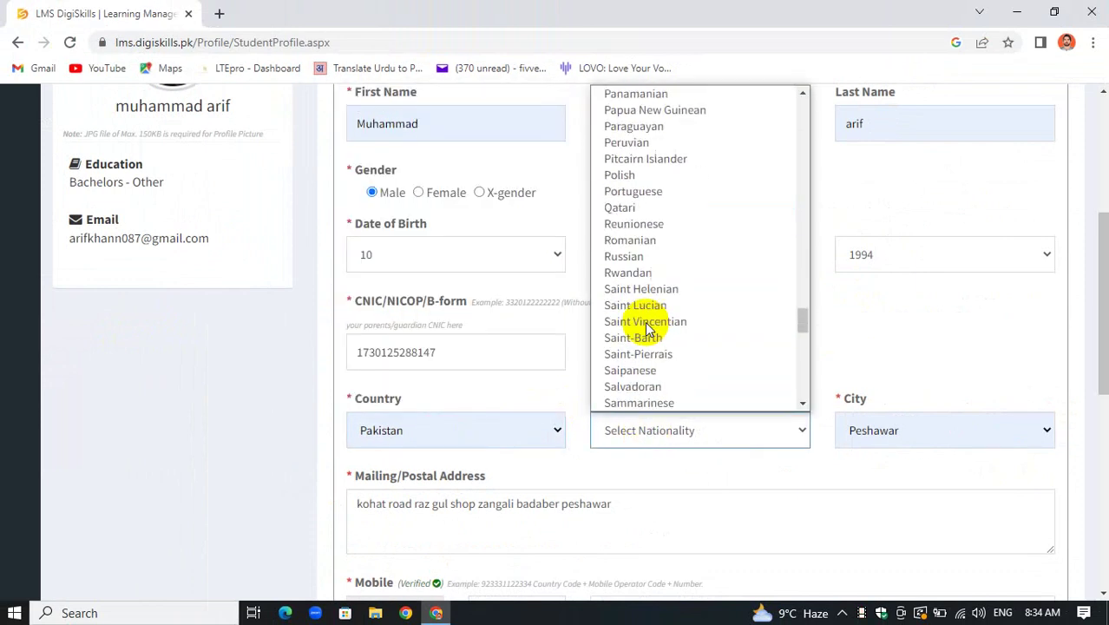
scroll(646, 328, down, 15)
scroll(651, 325, up, 12)
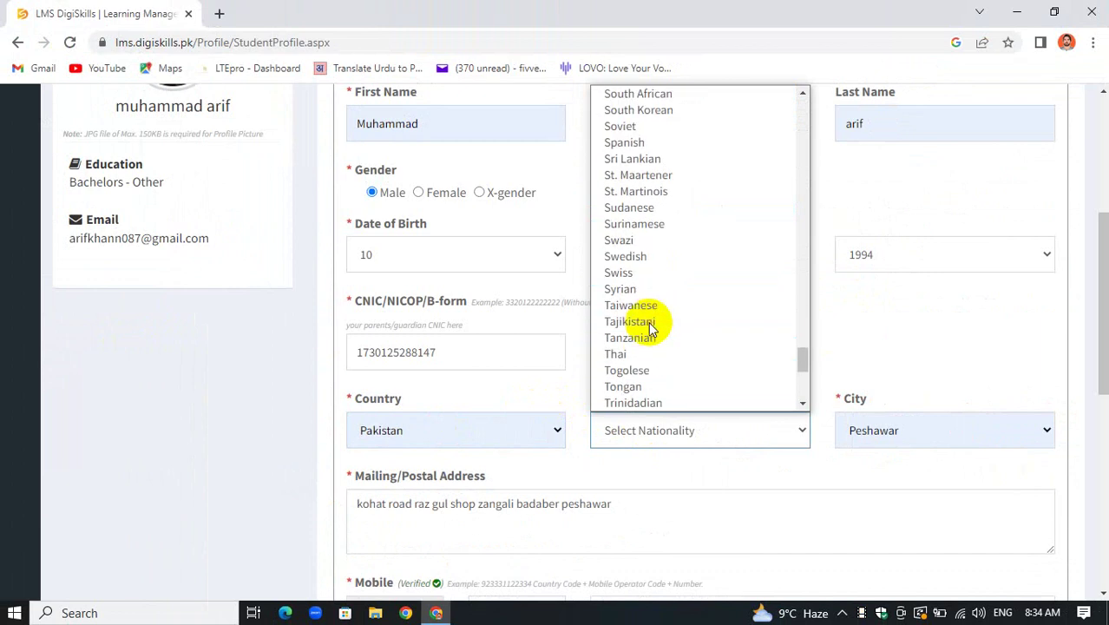
scroll(653, 321, up, 6)
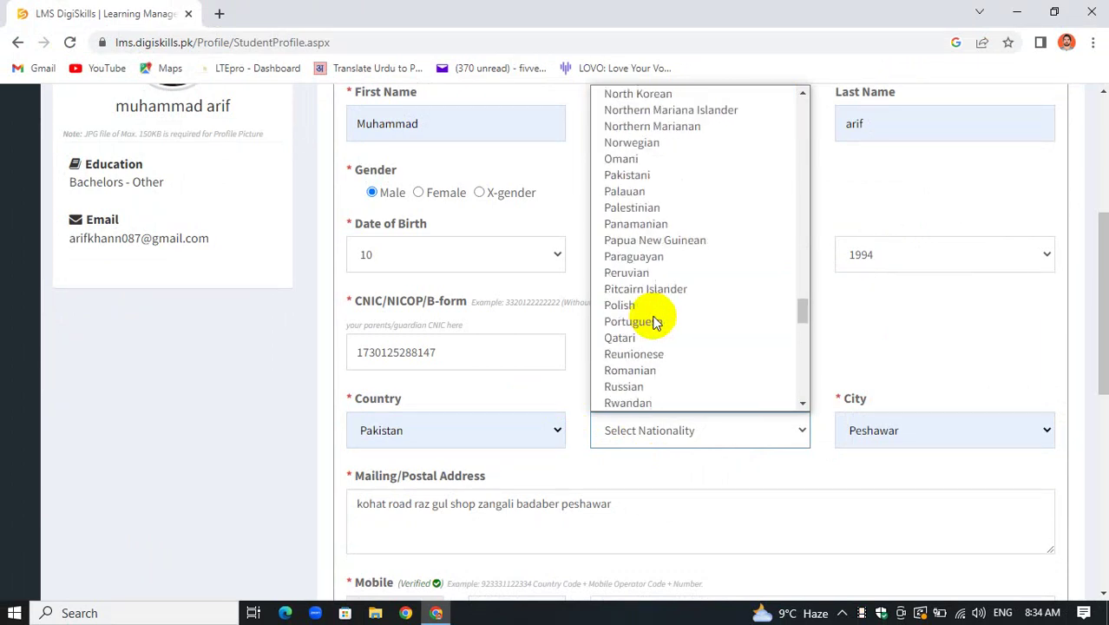
click(633, 177)
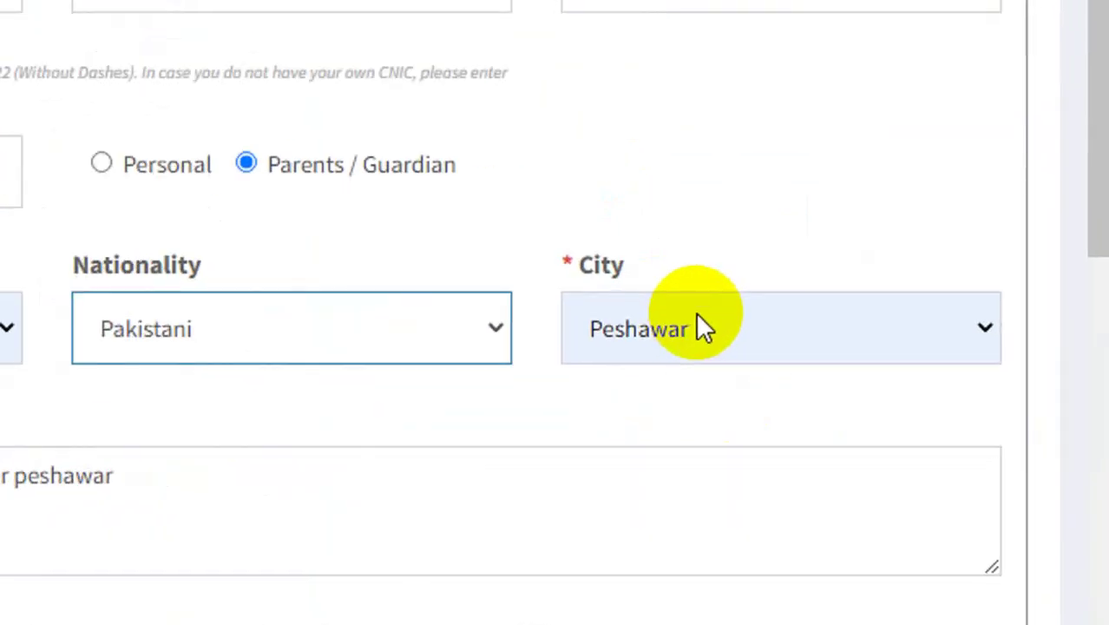
Step: Check the city, mailing address and mobile number entries in Personal Information
scroll(902, 428, down, 1)
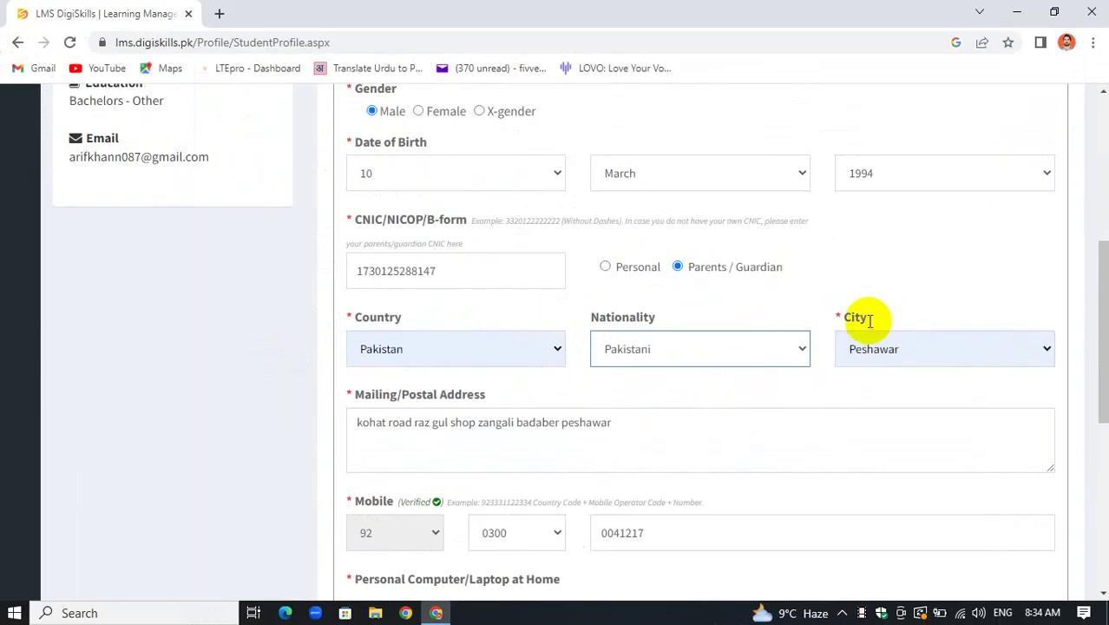
click(897, 345)
click(899, 348)
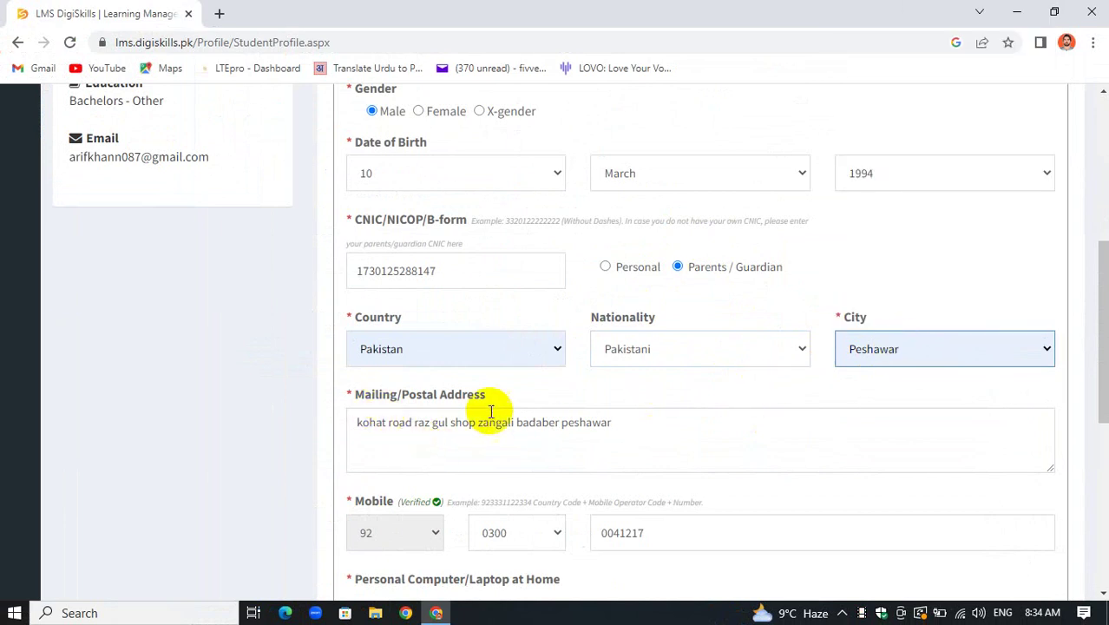
drag(676, 418, 357, 423)
click(621, 422)
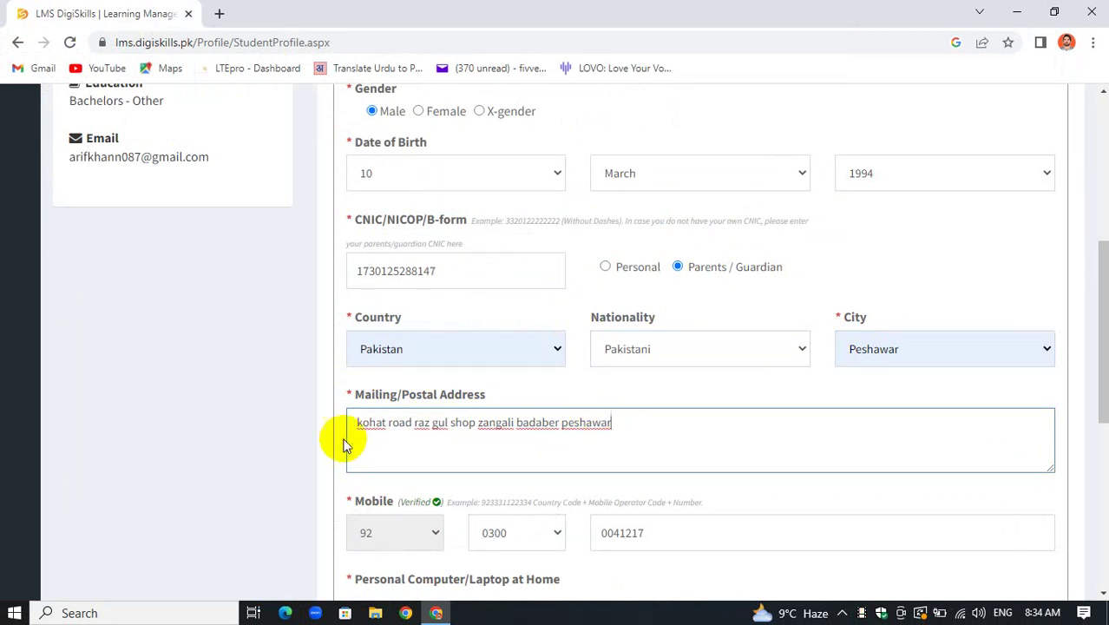
drag(356, 423, 651, 426)
click(656, 426)
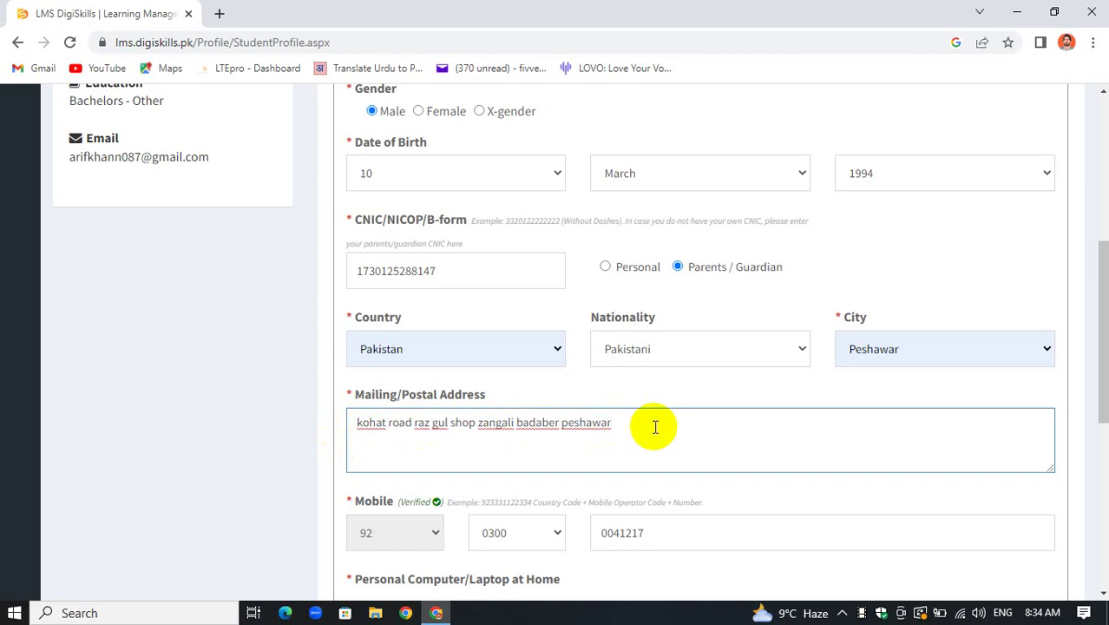
scroll(656, 426, down, 2)
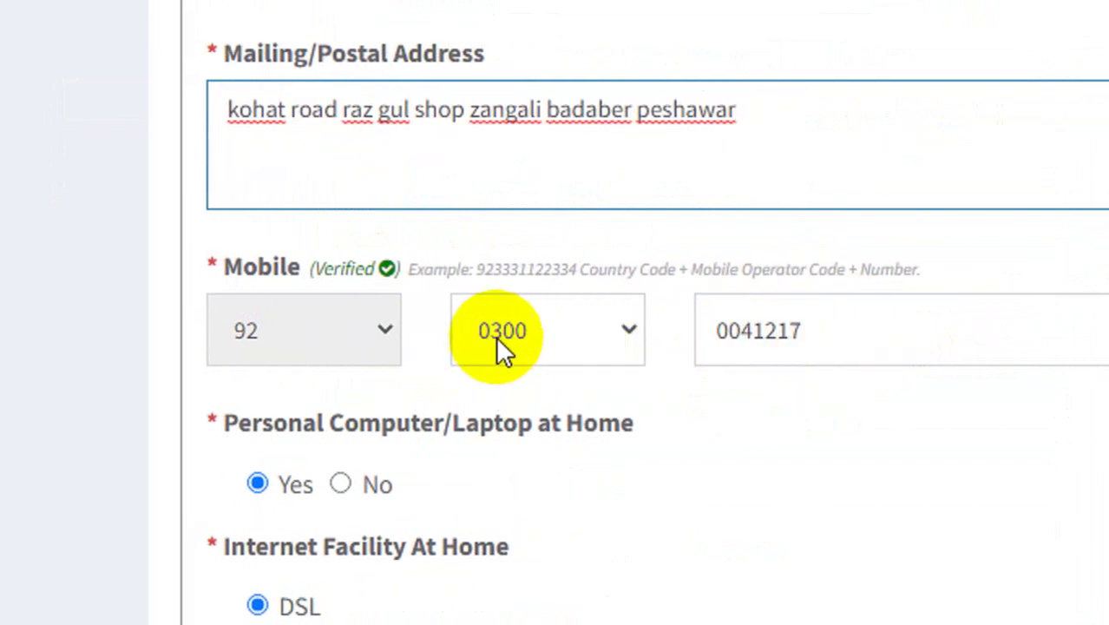
click(717, 331)
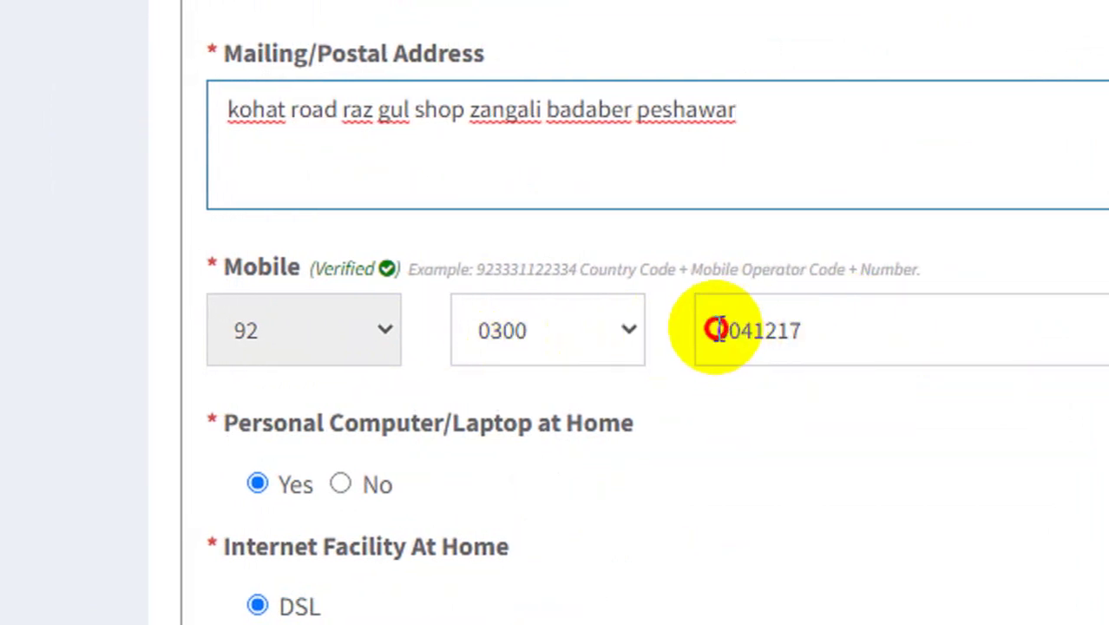
drag(717, 331, 820, 319)
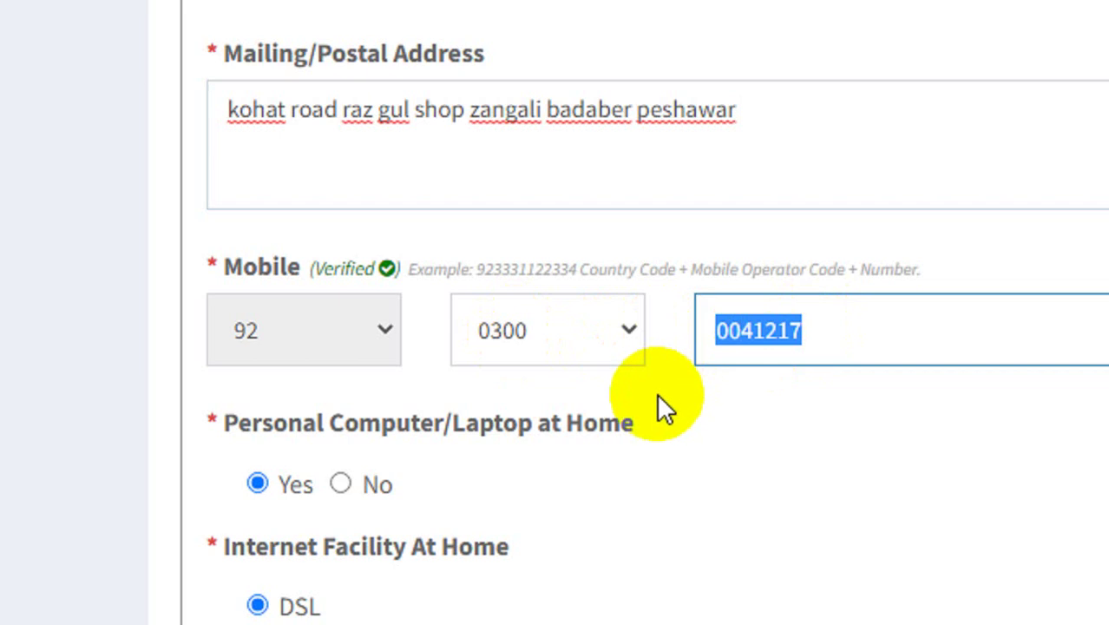
Step: Set the Internet facility at home to WiMax
scroll(660, 400, down, 2)
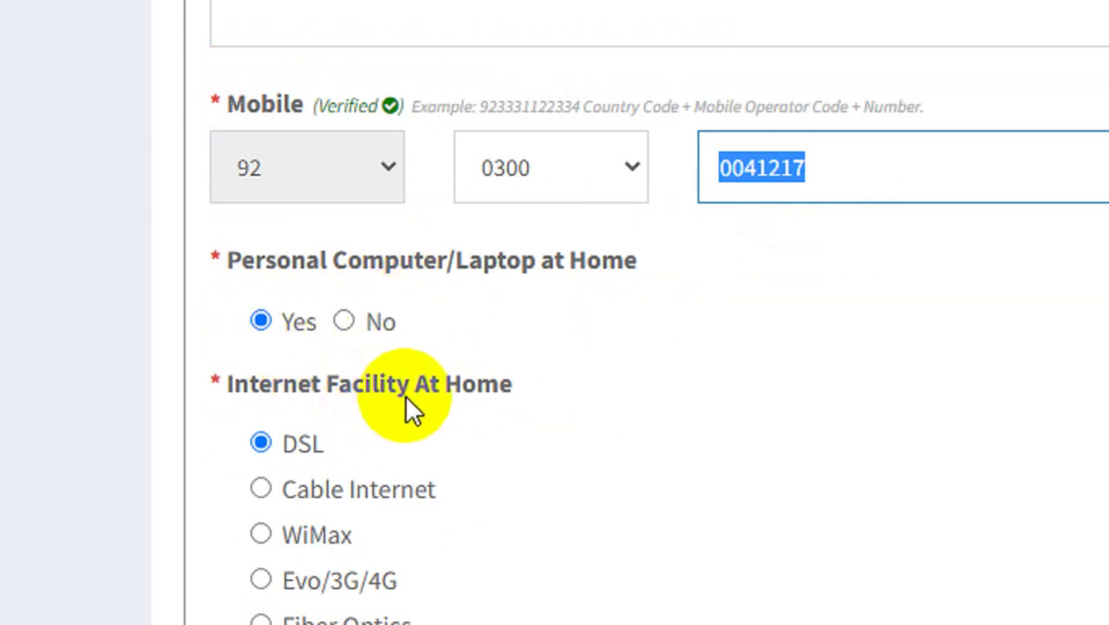
scroll(450, 428, down, 2)
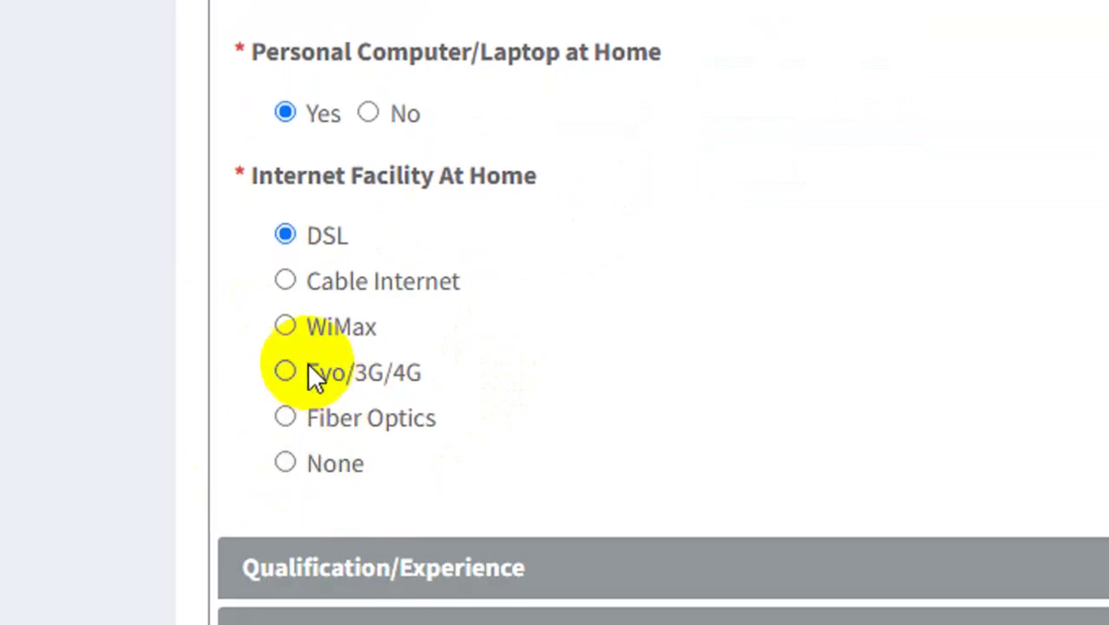
click(287, 336)
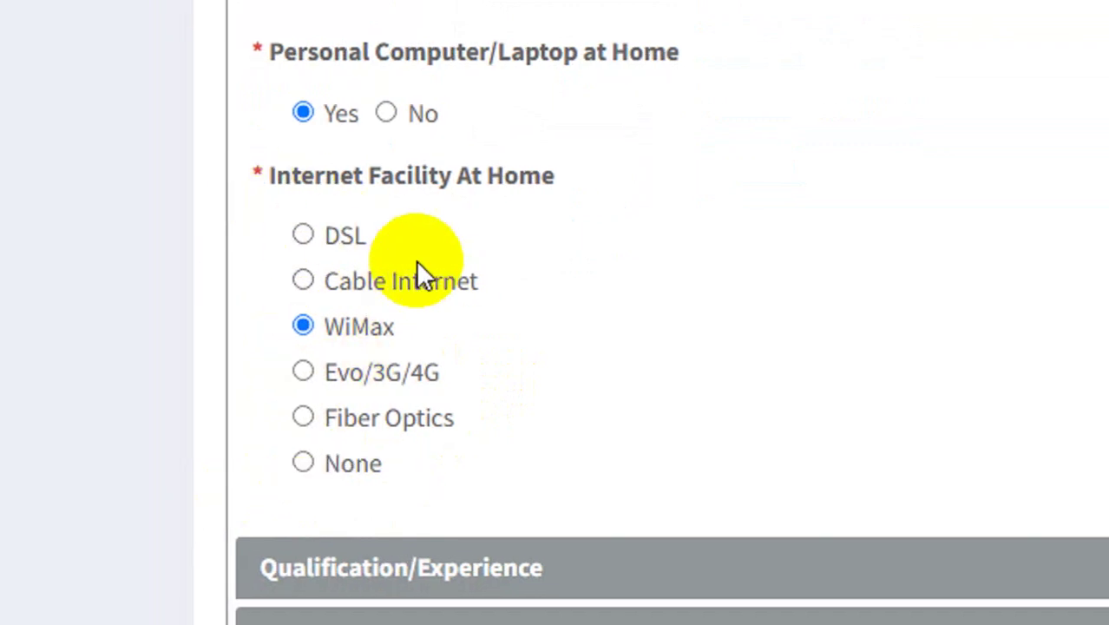
Step: Expand the Qualification/Experience section and choose Graduation as the highest qualification
scroll(486, 343, down, 2)
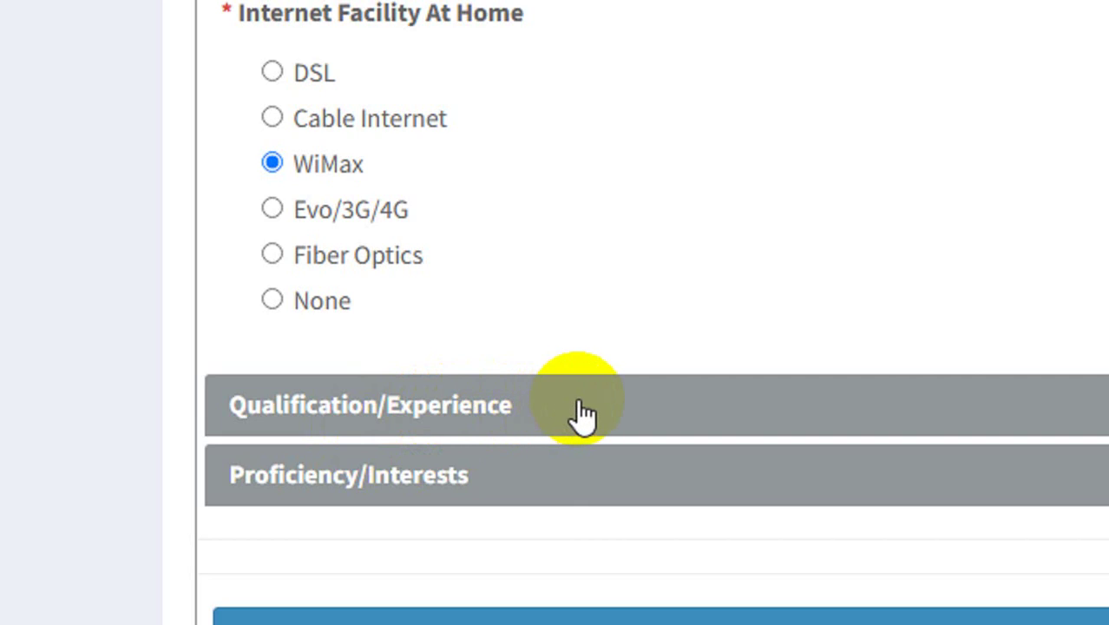
click(1007, 404)
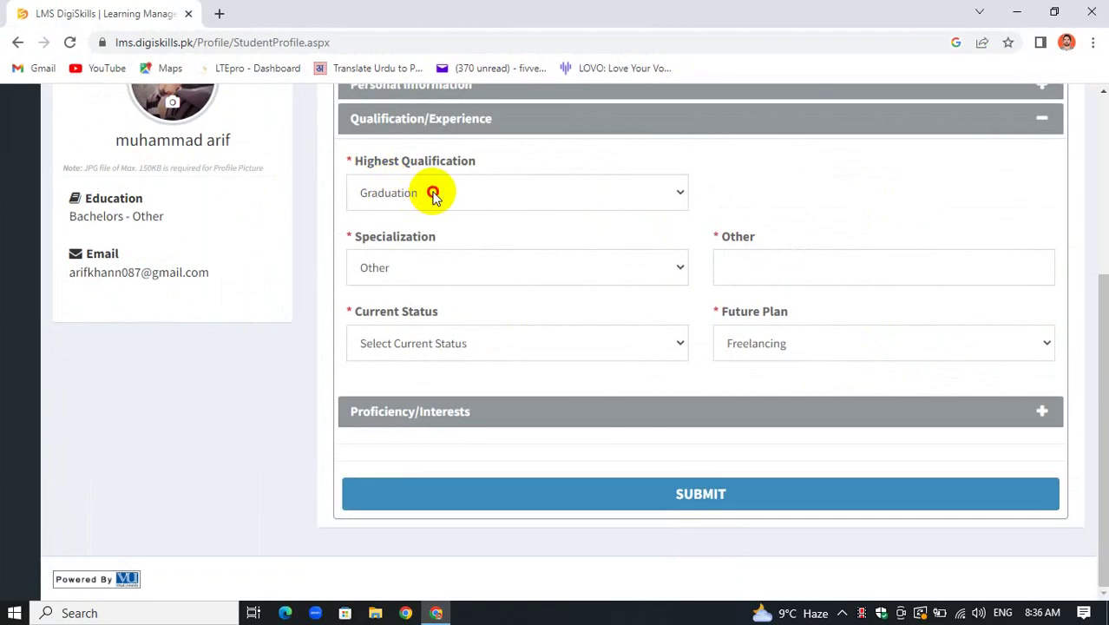
click(433, 193)
click(433, 193)
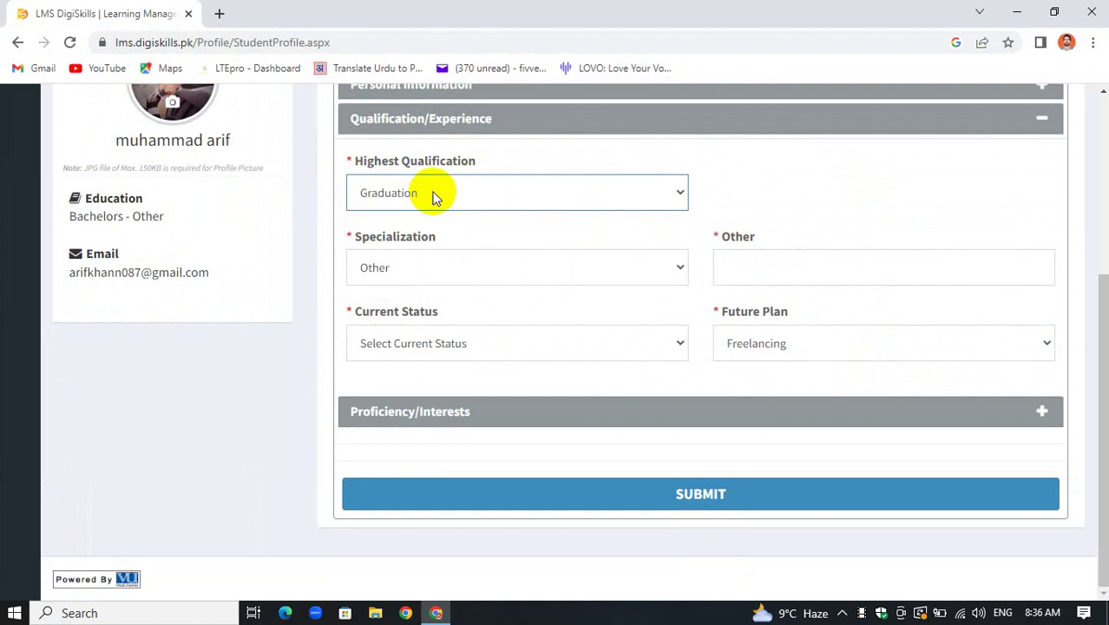
click(435, 192)
click(434, 191)
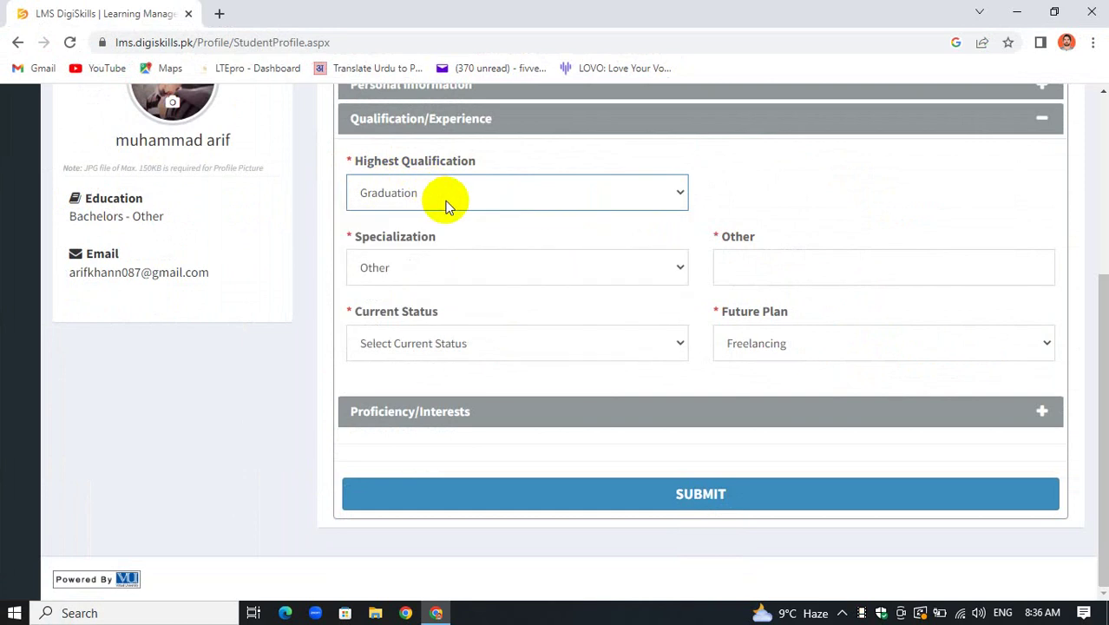
click(446, 202)
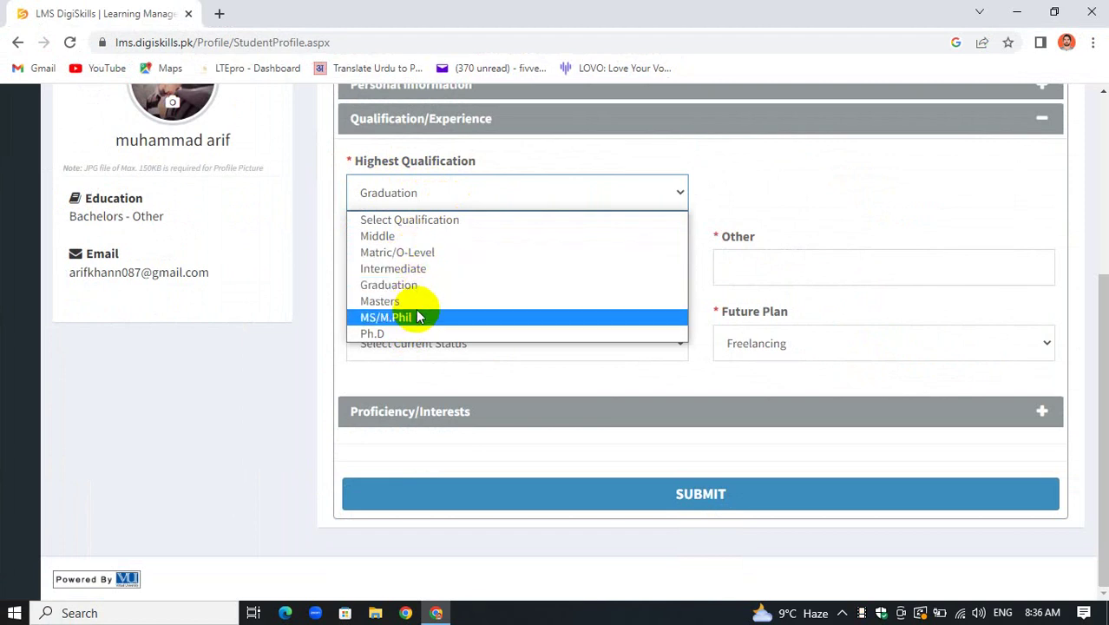
click(406, 285)
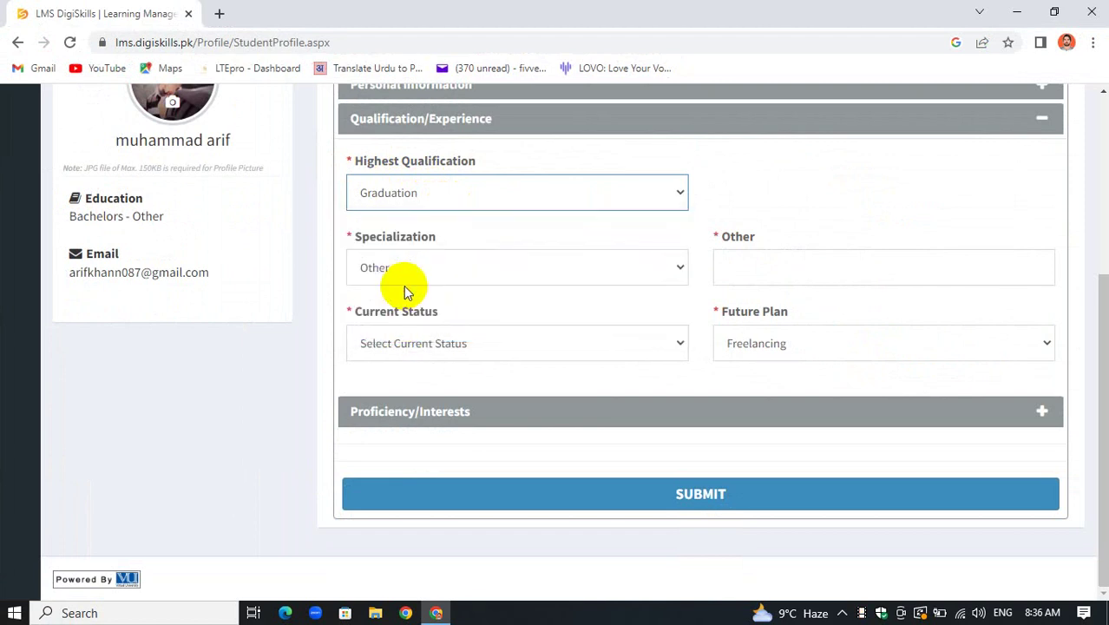
Step: Set the specialization to Computer Science and the current status to Unemployed in Qualification/Experience
click(448, 271)
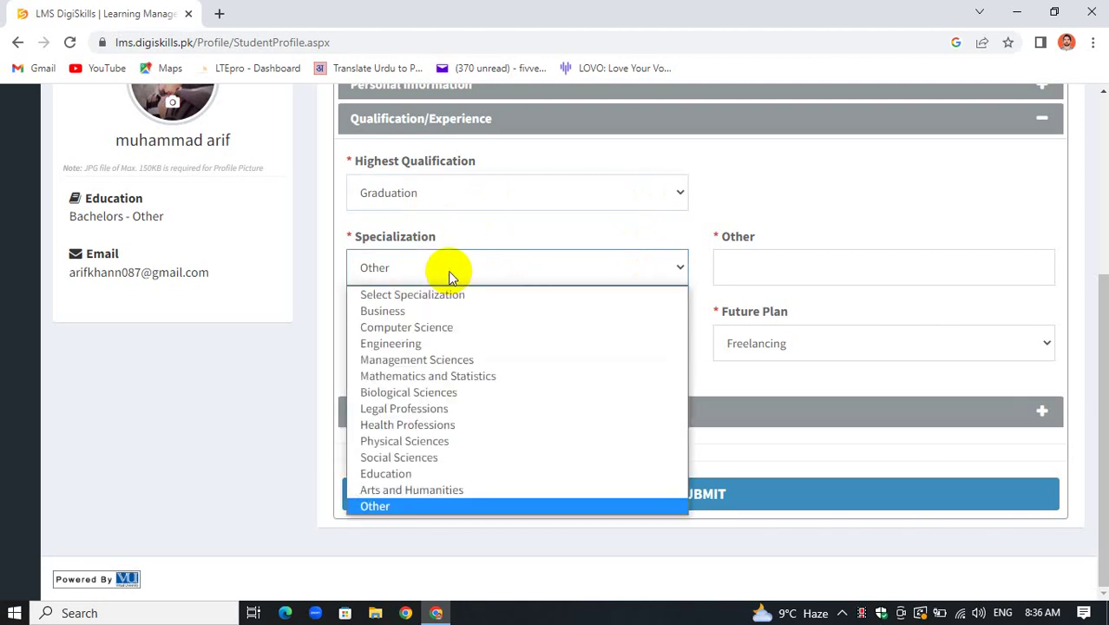
click(457, 328)
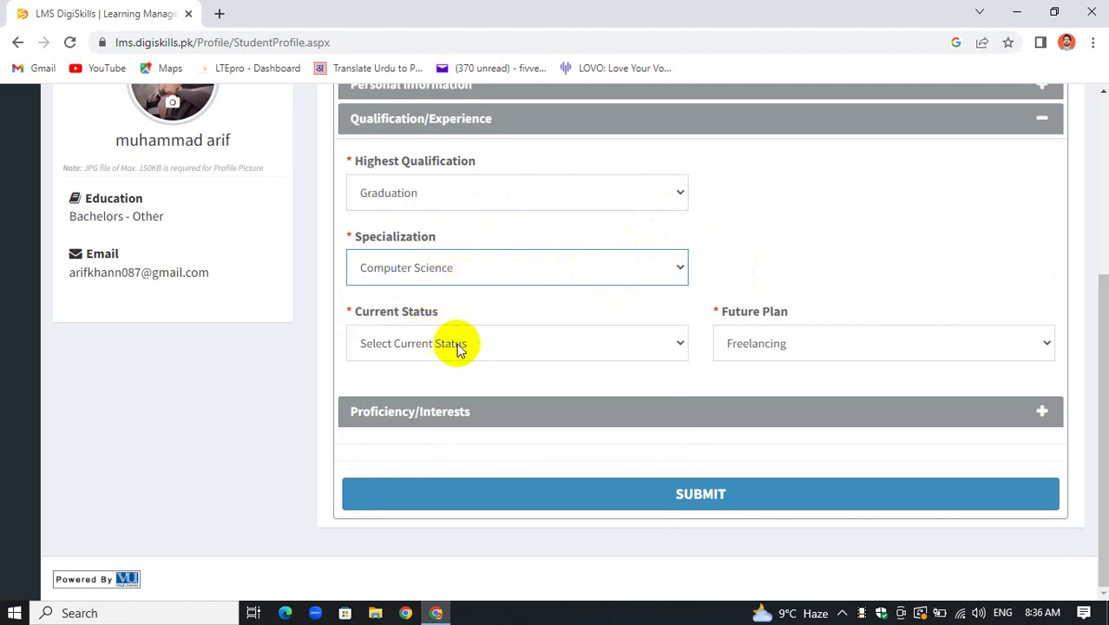
click(499, 345)
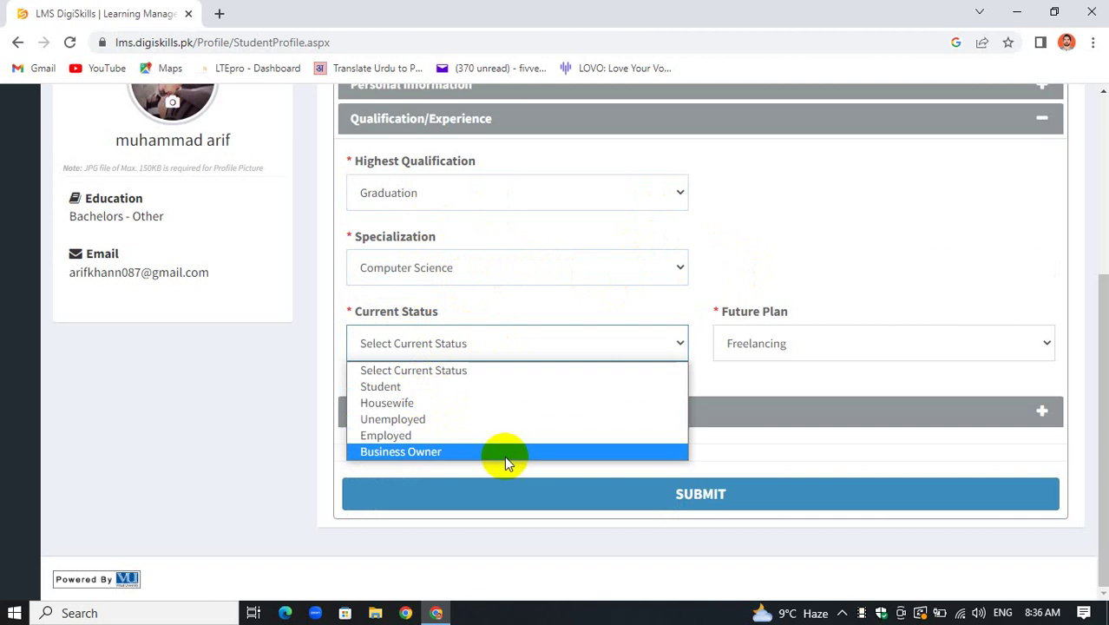
click(407, 425)
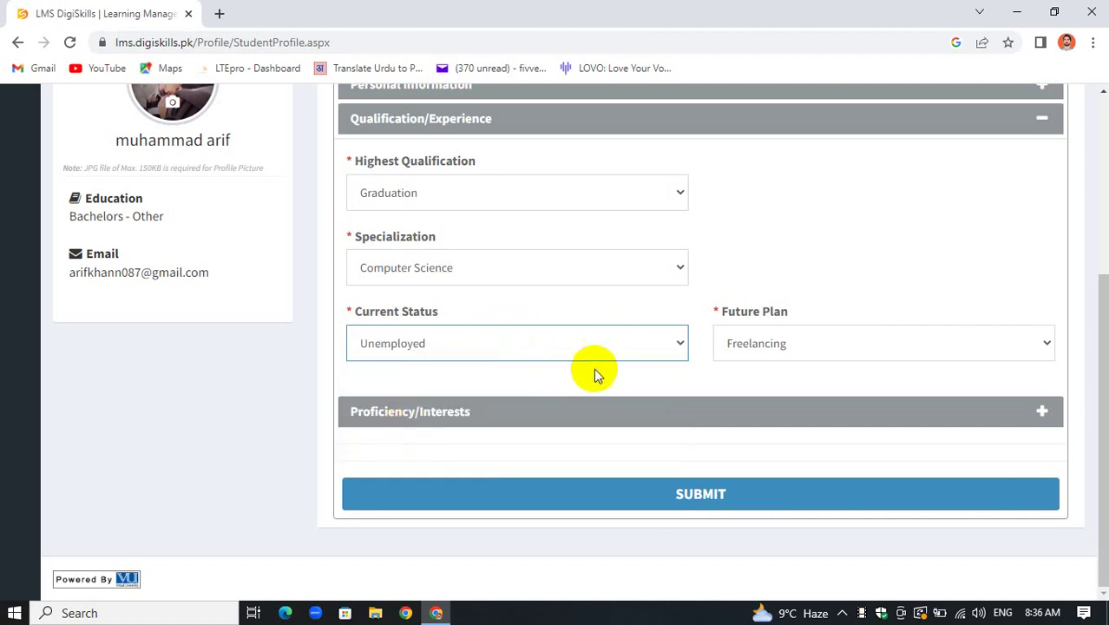
Step: Set the future plan to Own Business and collapse the Qualification/Experience section
click(822, 347)
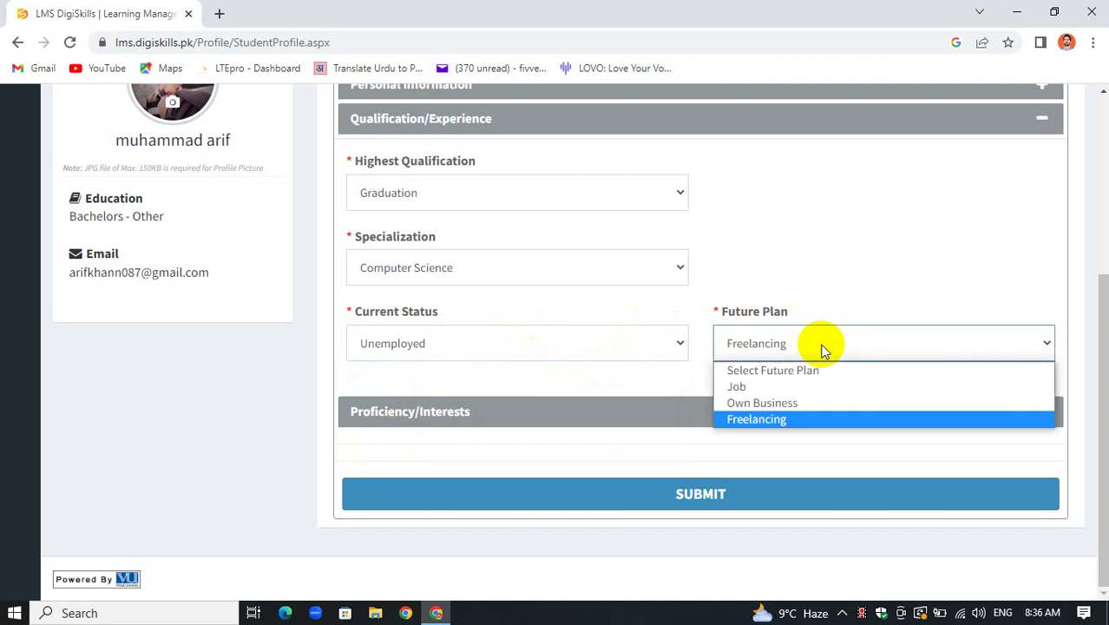
click(763, 408)
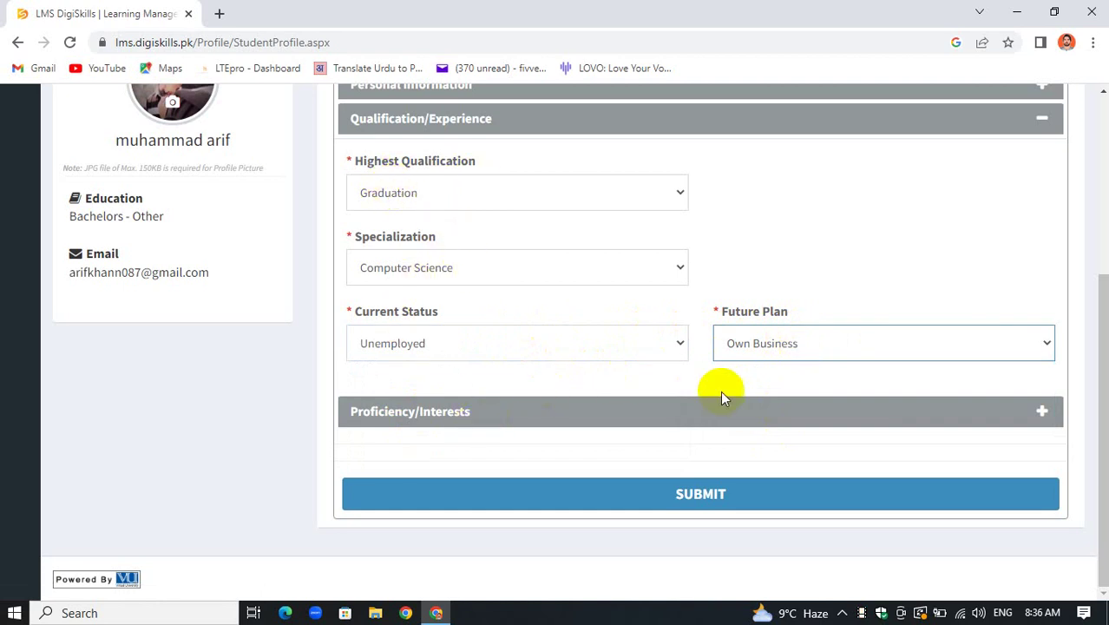
click(1043, 117)
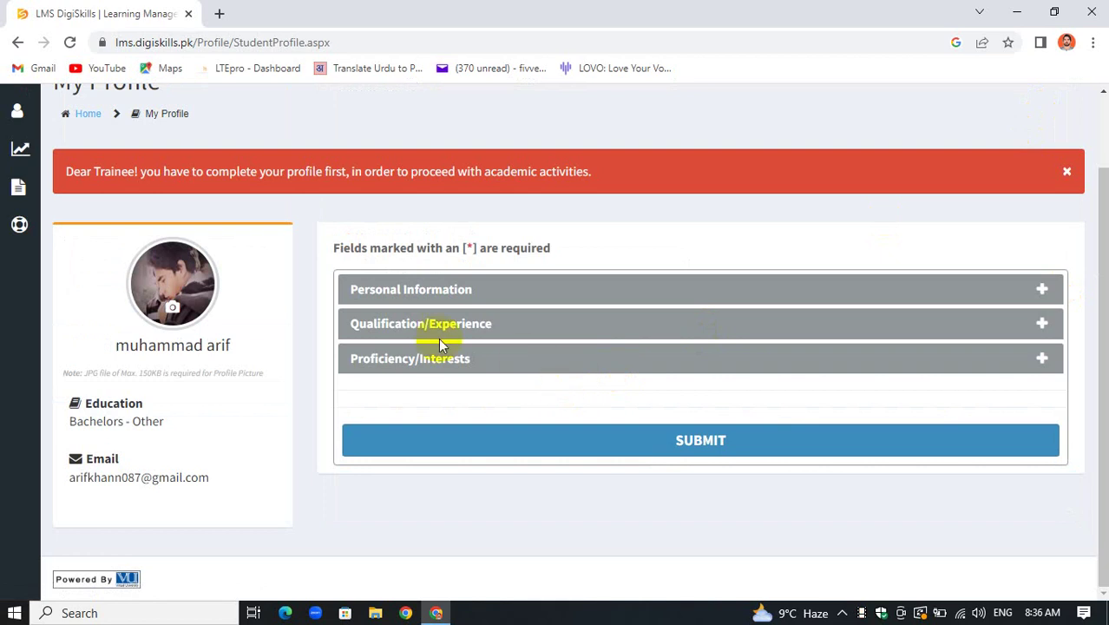
Step: Briefly reopen the Personal Information and Qualification/Experience sections to review them, leaving both collapsed
click(1042, 289)
click(1043, 289)
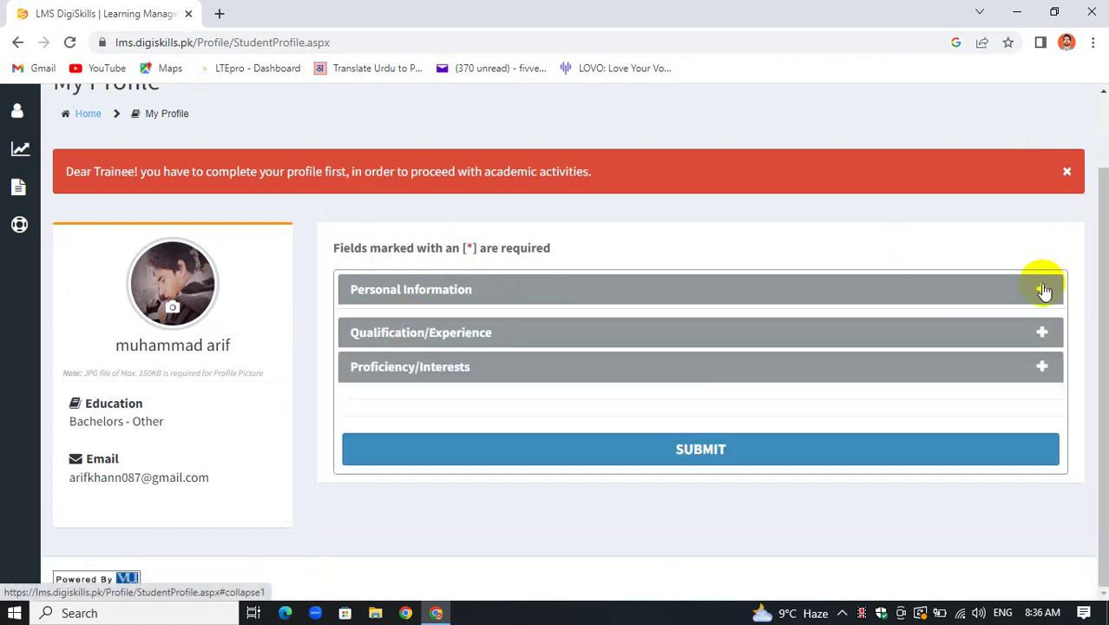
click(1024, 330)
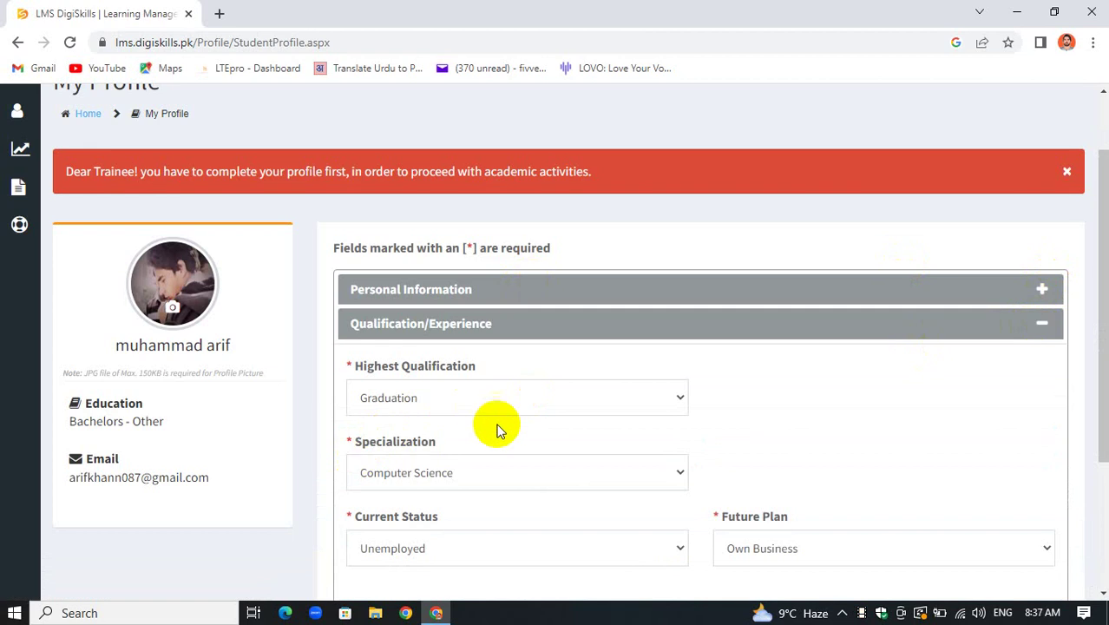
scroll(503, 430, down, 1)
scroll(859, 398, up, 1)
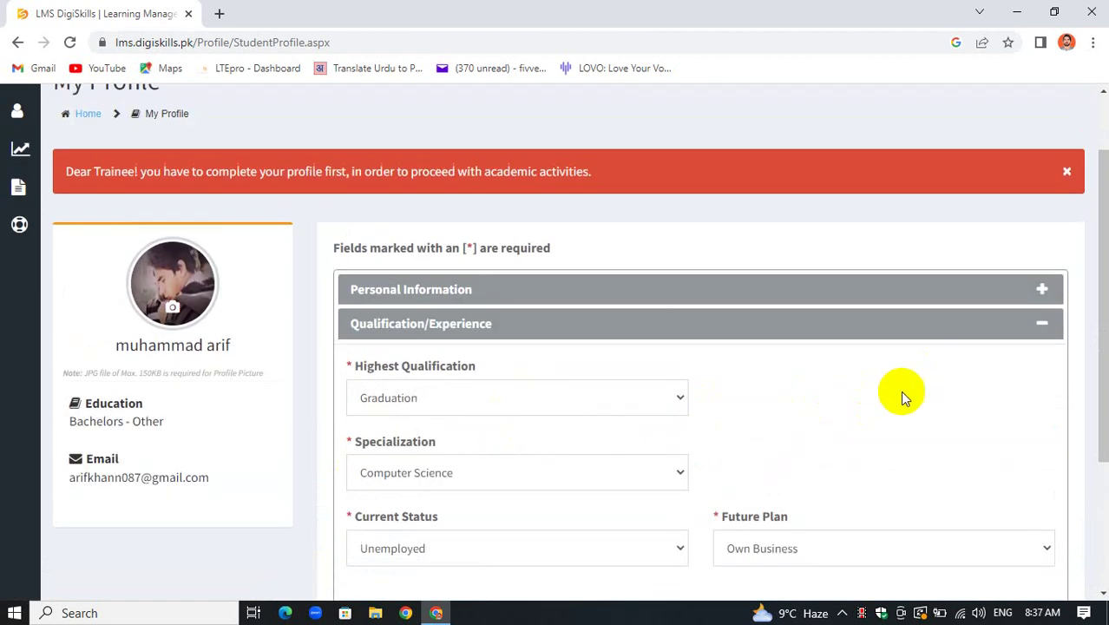
click(1043, 332)
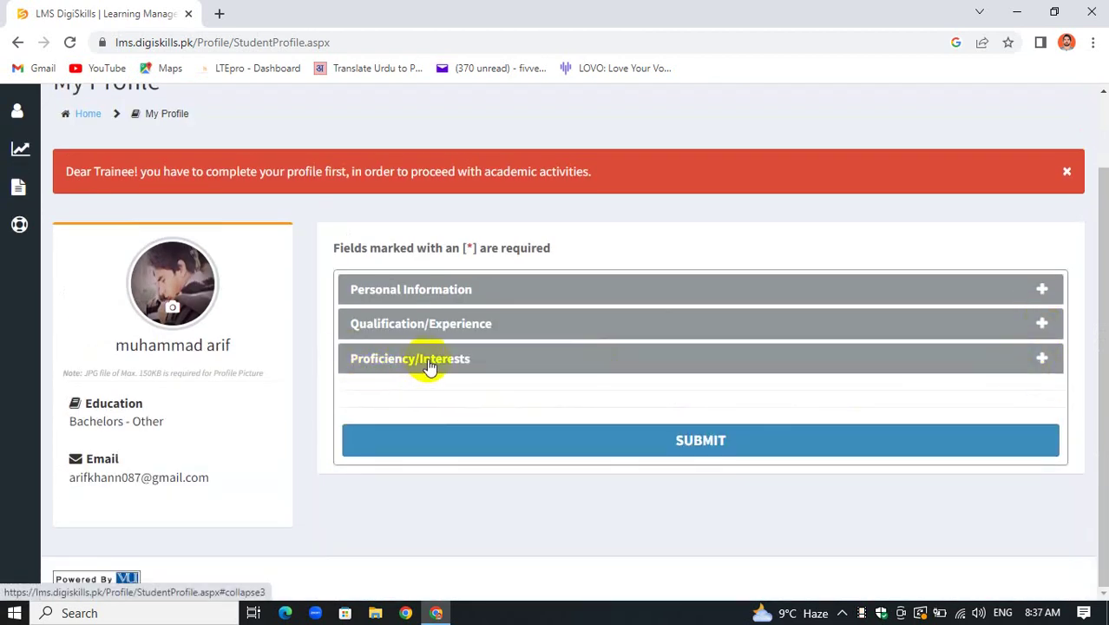
Step: Expand the Proficiency/Interests section and rate the computer proficiency as Full Knowledge
click(1044, 360)
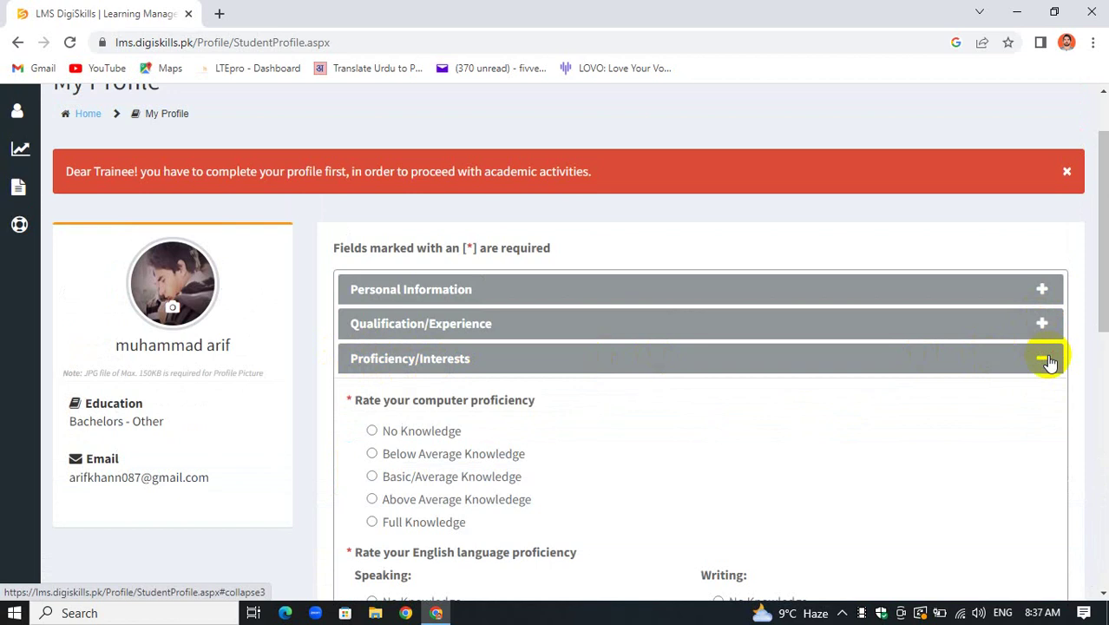
scroll(486, 408, down, 1)
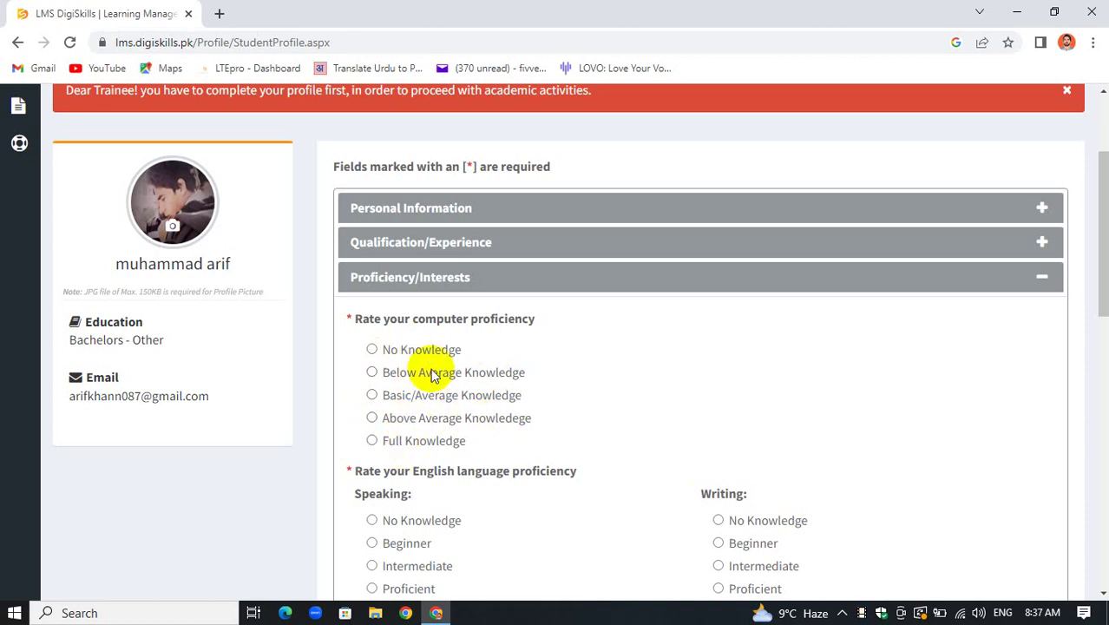
click(405, 358)
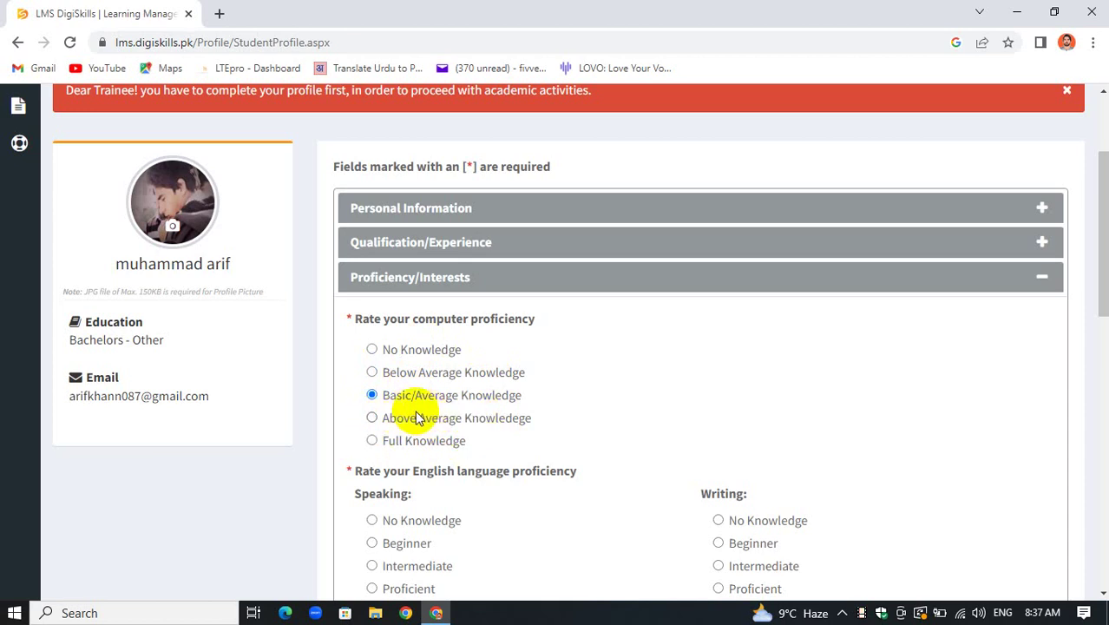
click(381, 418)
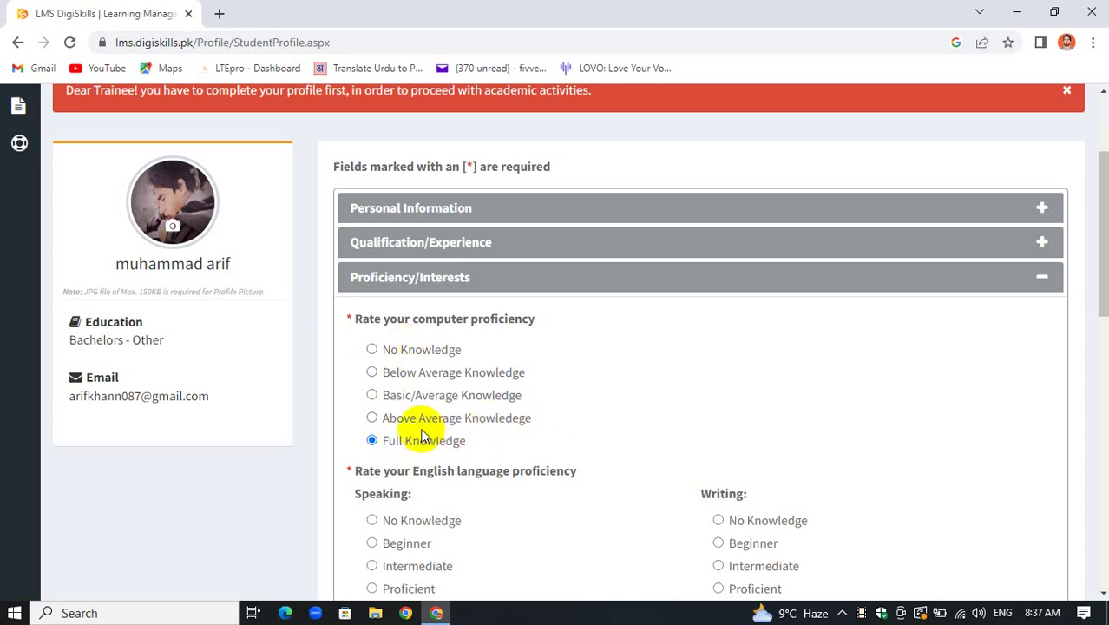
Step: Rate both English speaking and English writing proficiency as Proficient
scroll(482, 447, down, 1)
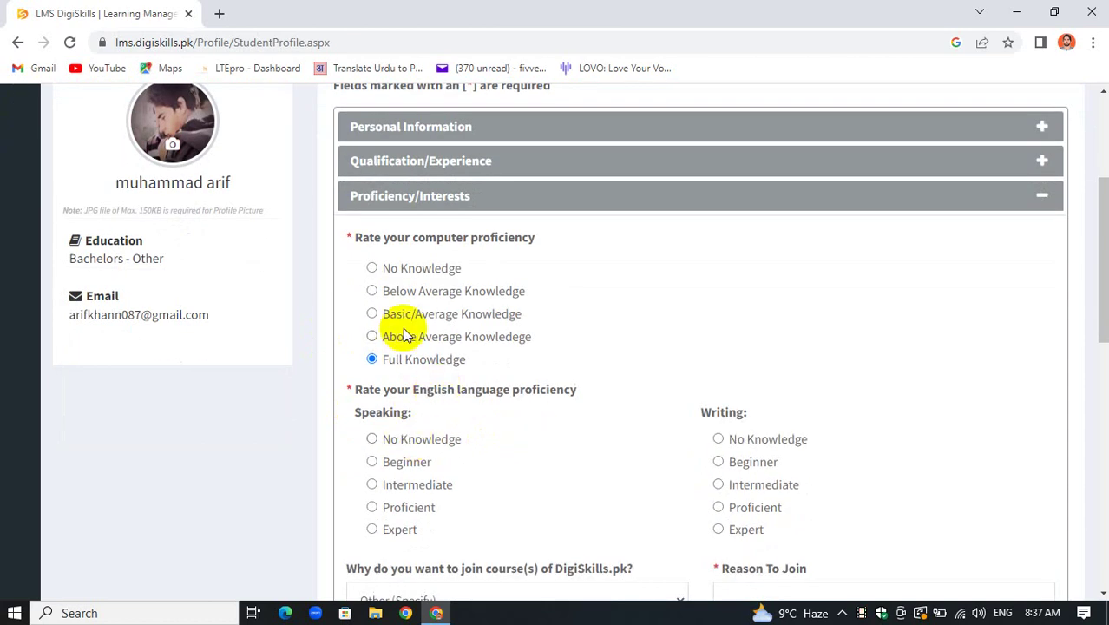
scroll(382, 295, down, 1)
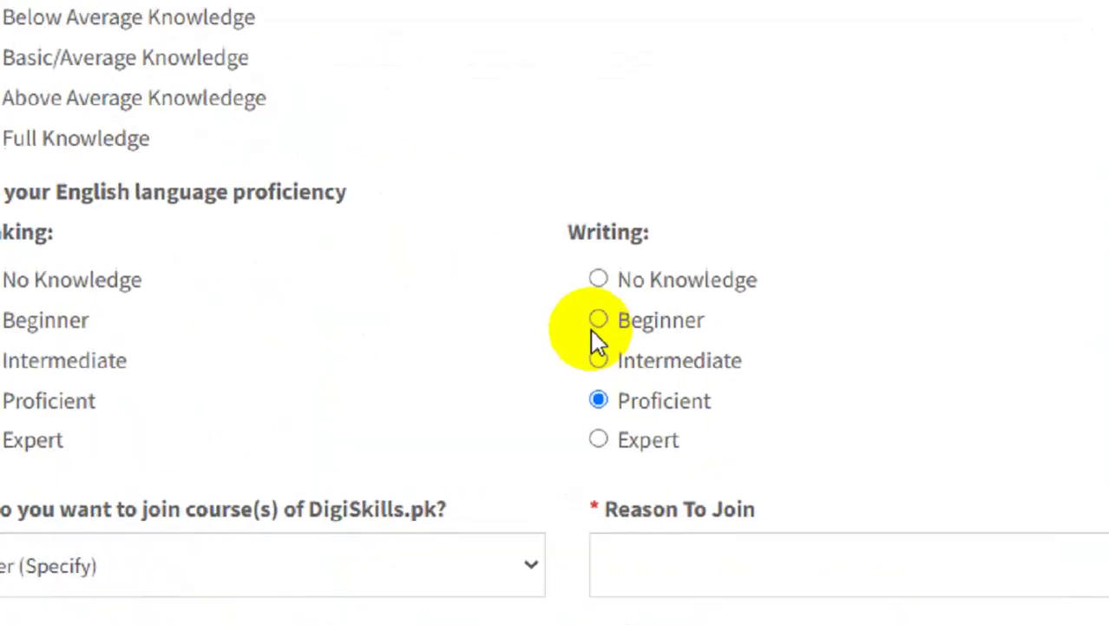
scroll(660, 408, down, 1)
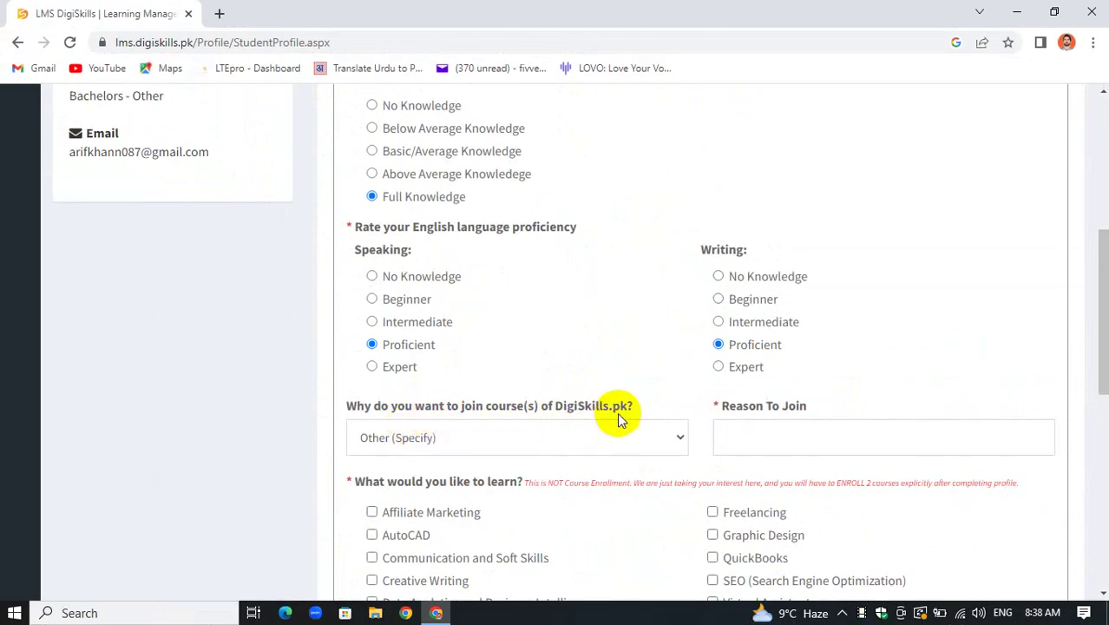
Step: Choose "To start freelancing" as the reason for joining DigiSkills.pk courses
click(467, 442)
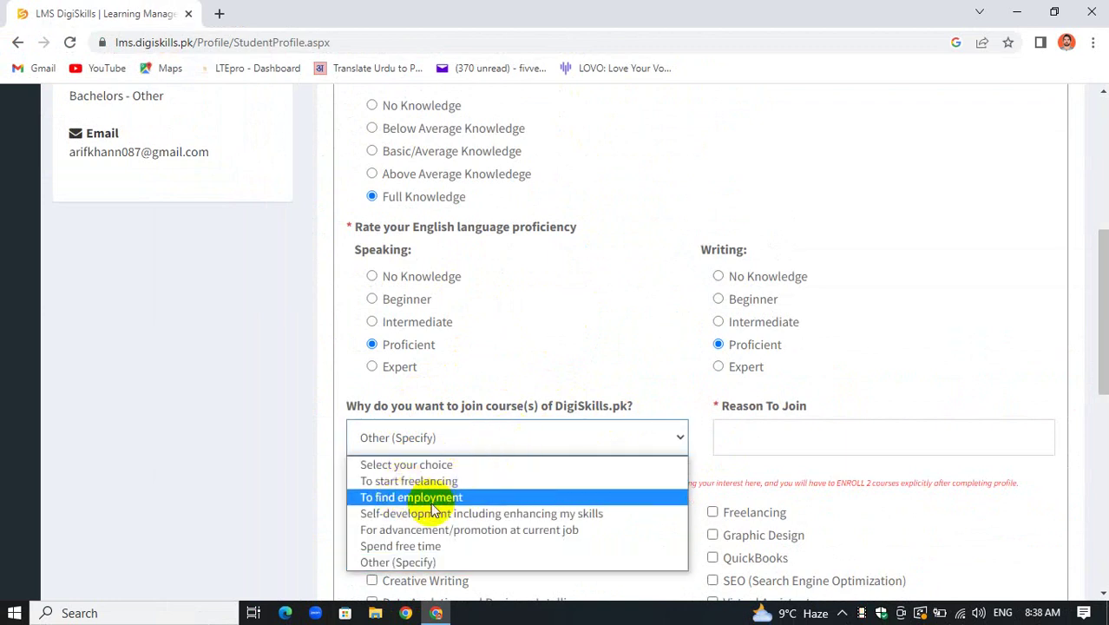
click(422, 422)
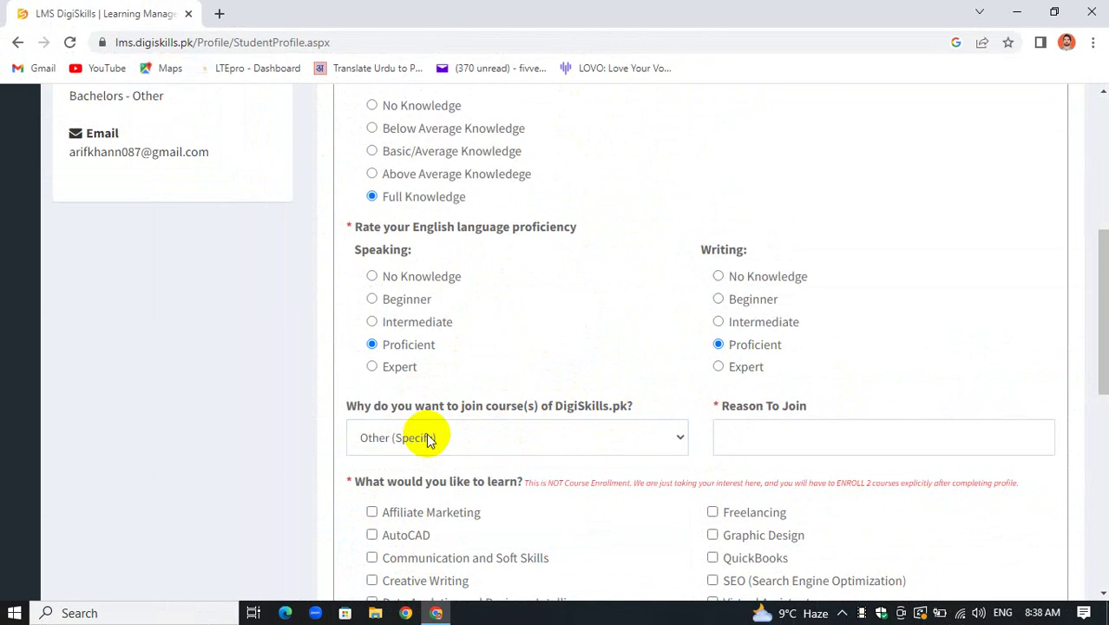
click(427, 440)
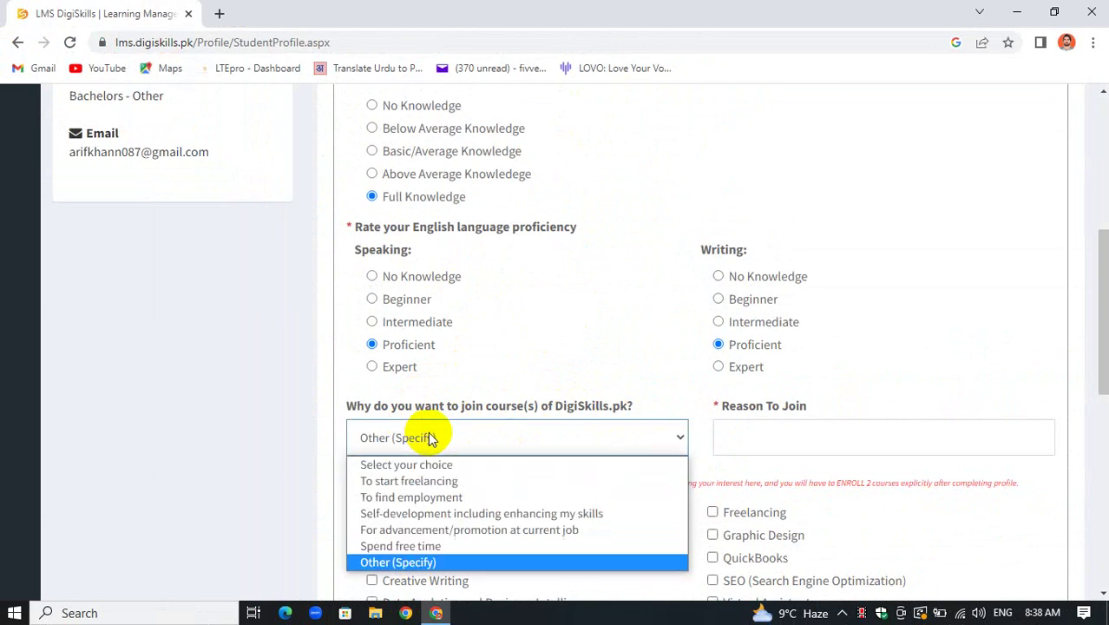
click(408, 483)
Step: Select Digital Marketing, SEO (Search Engine Optimization) and WordPress as the subjects to learn
scroll(546, 442, down, 1)
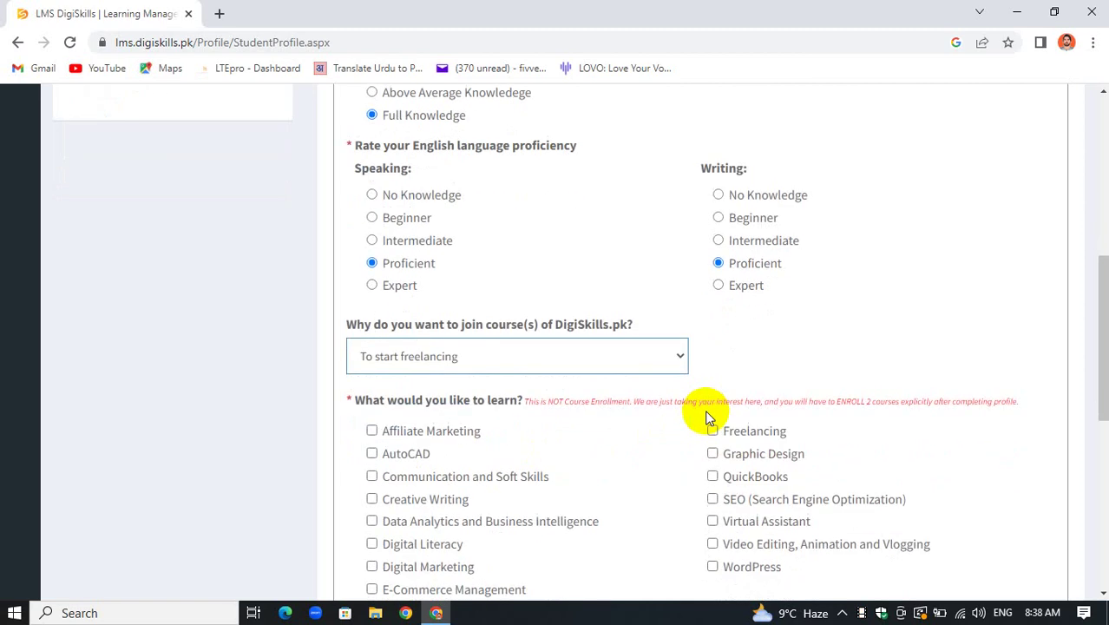
scroll(464, 443, down, 1)
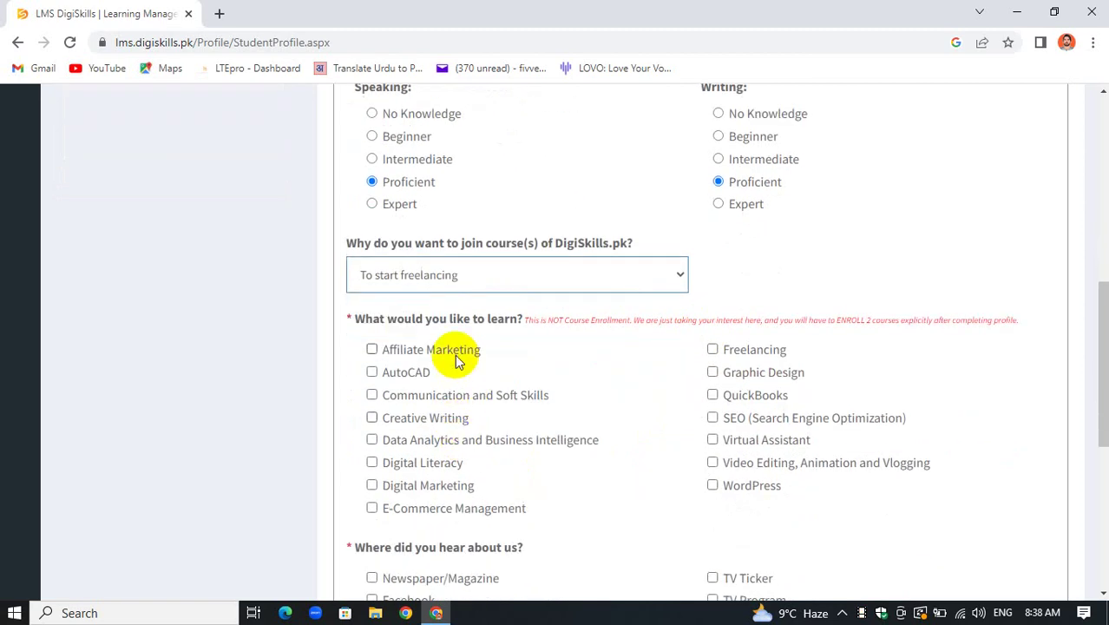
scroll(470, 354, down, 1)
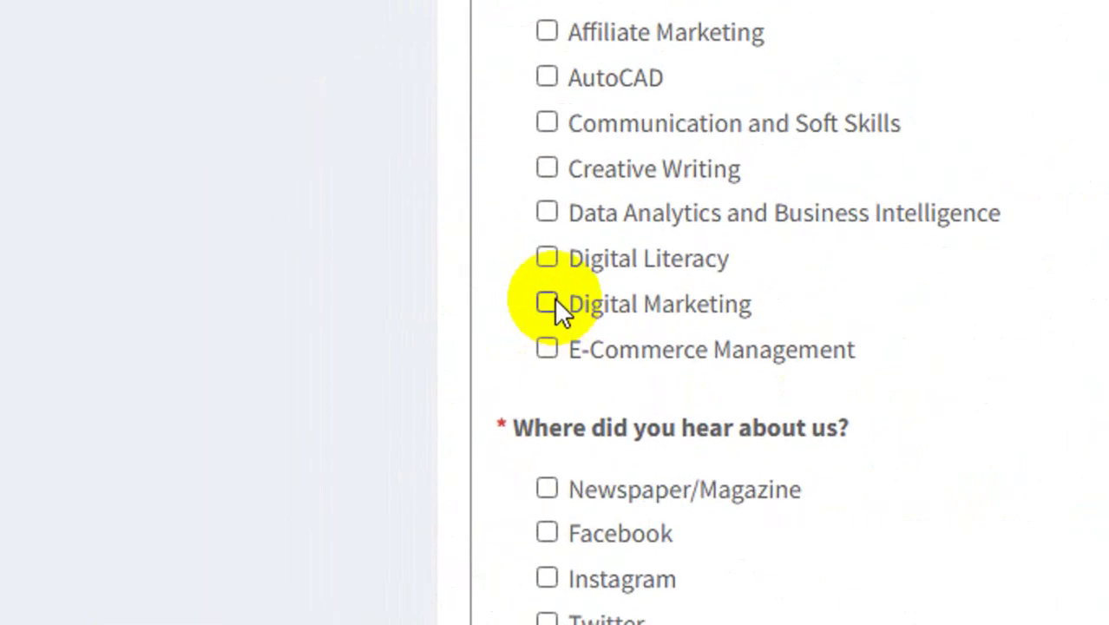
click(554, 301)
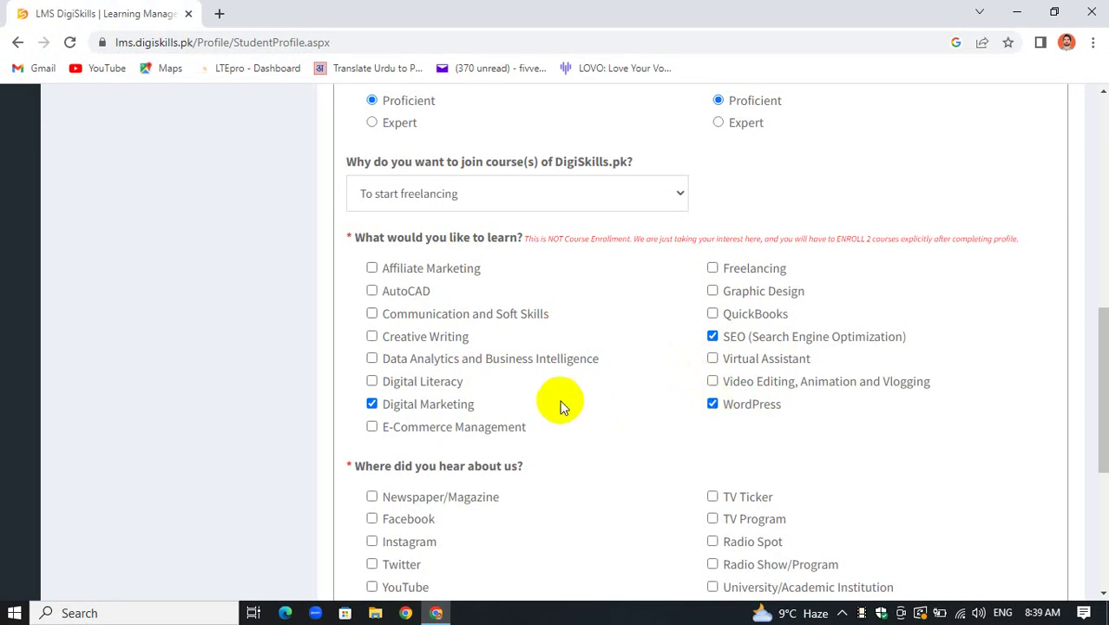
Step: Check the answers about where DigiSkills was heard of and about familiarity with freelancing
scroll(629, 370, down, 1)
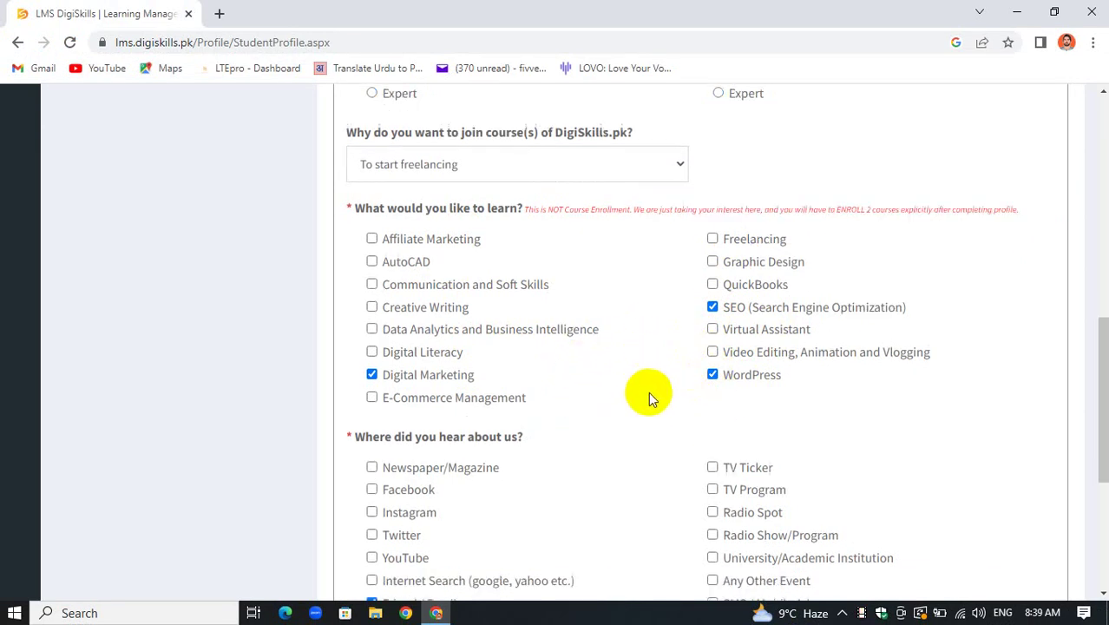
scroll(422, 426, down, 3)
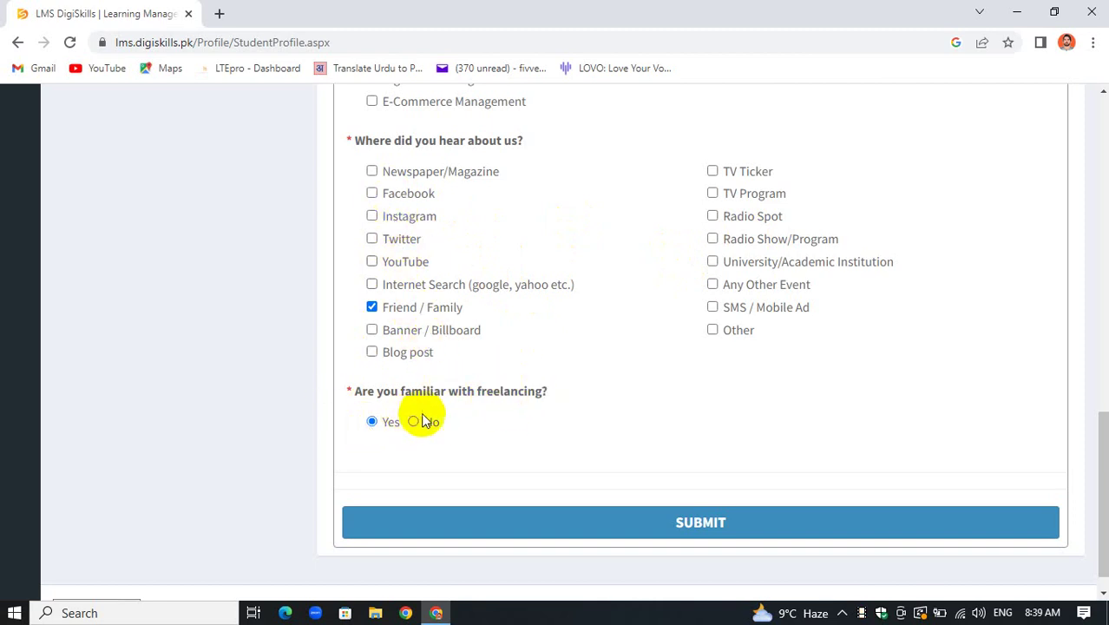
drag(356, 390, 498, 394)
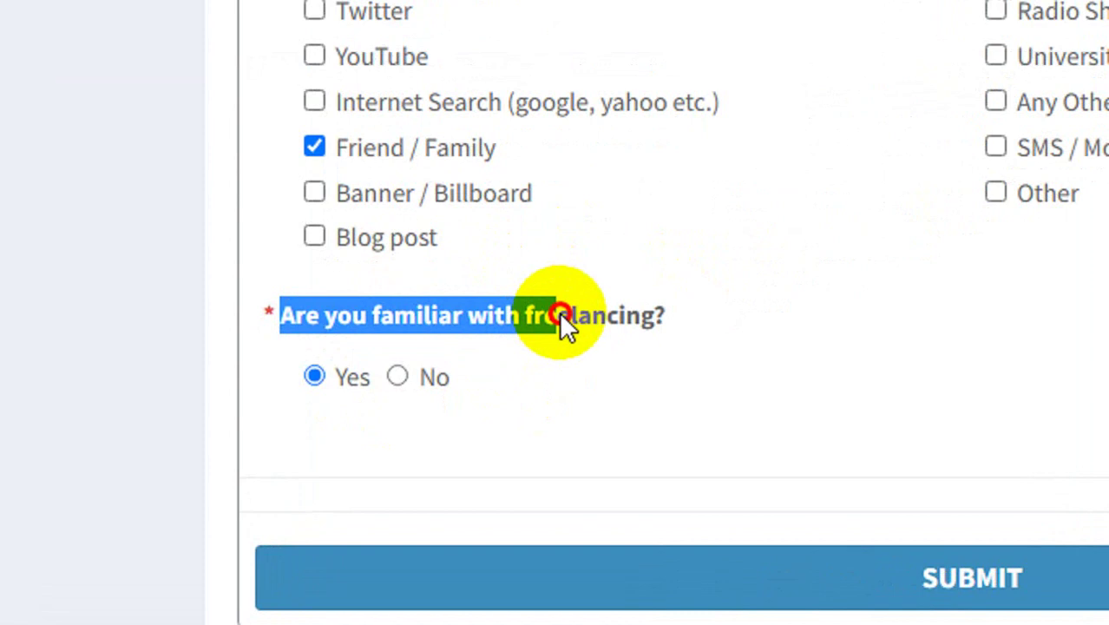
click(559, 311)
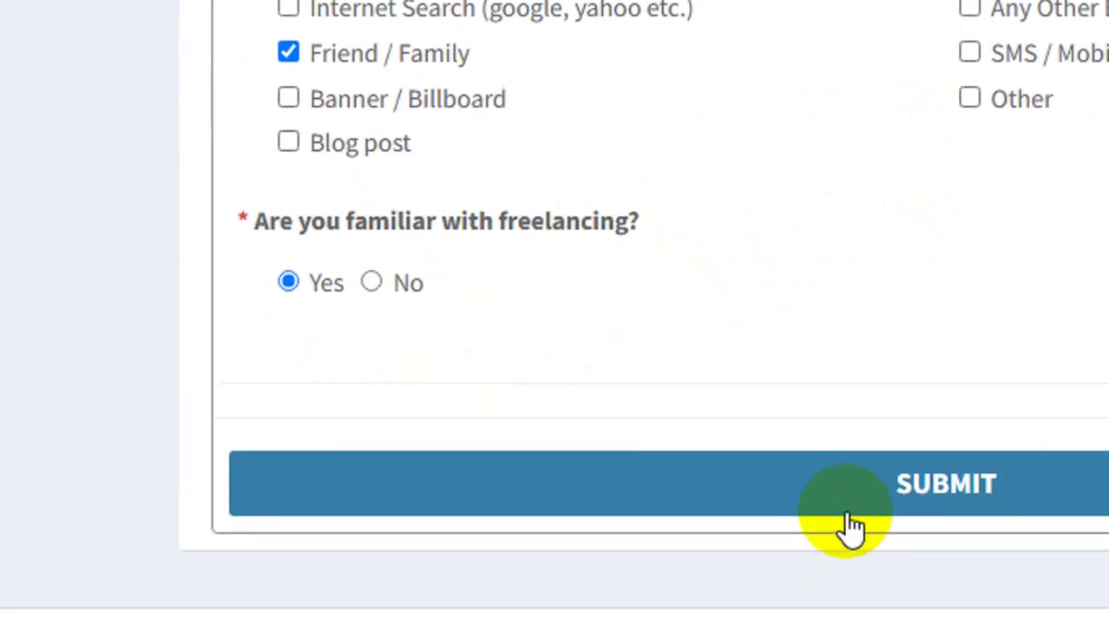
Step: Submit the completed profile and accept the certification that the entered information is true
click(838, 489)
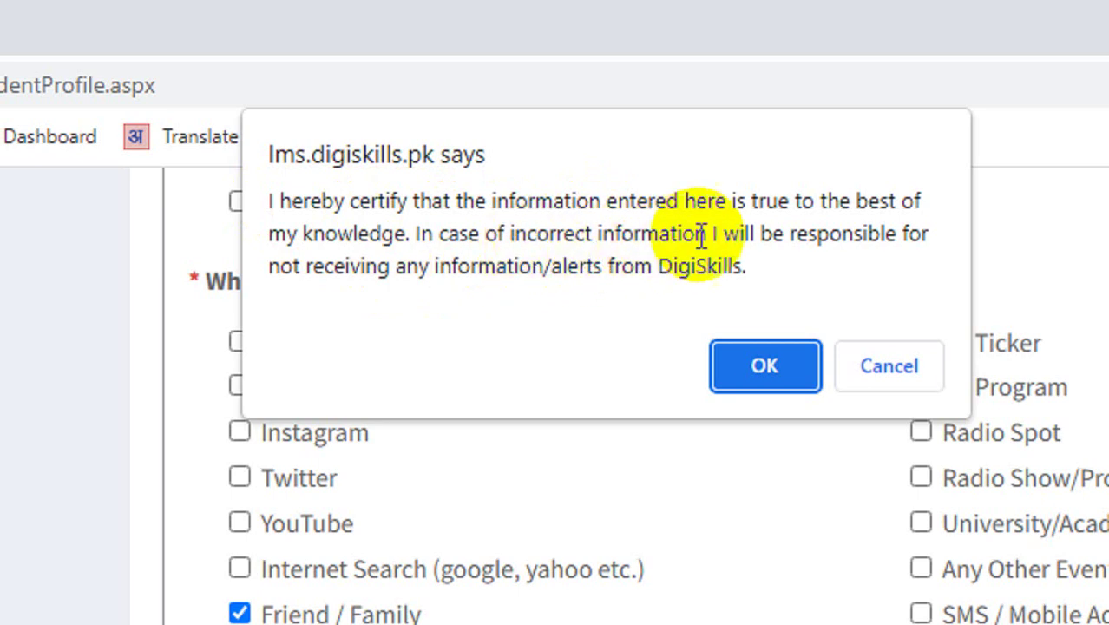
click(736, 368)
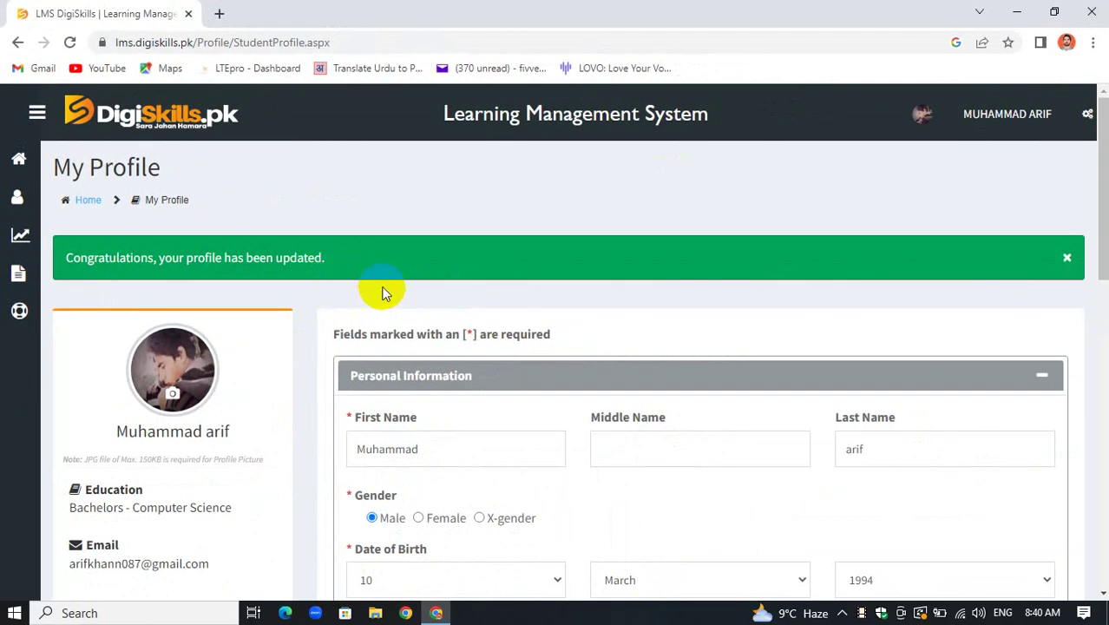
Step: Review the saved Personal Information entries of the updated profile down to the collapsed sections
scroll(478, 292, down, 5)
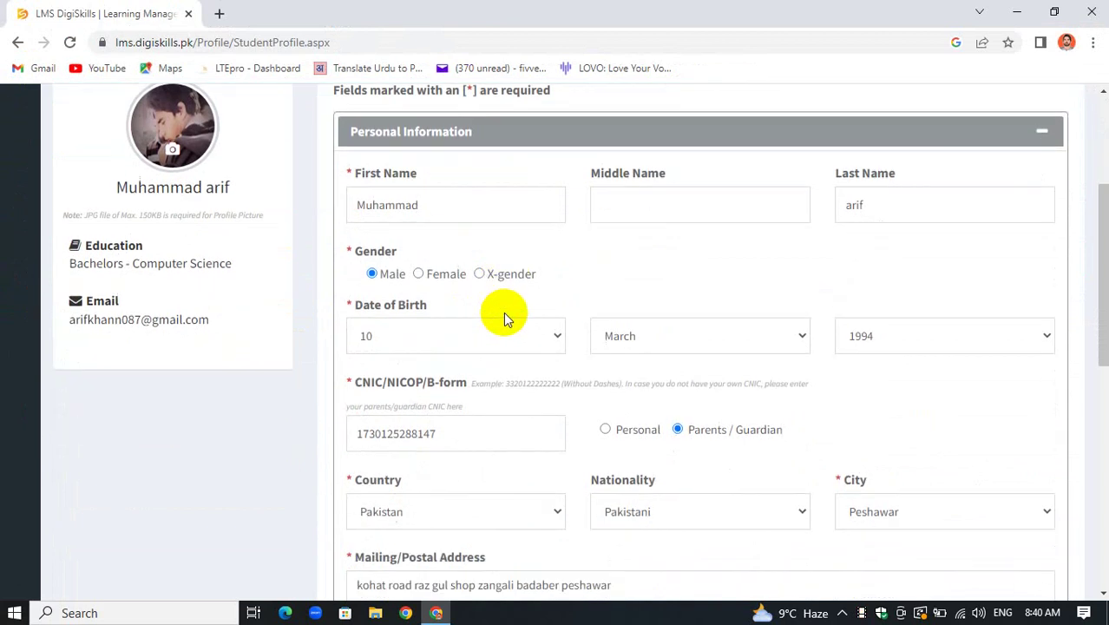
scroll(505, 319, down, 1)
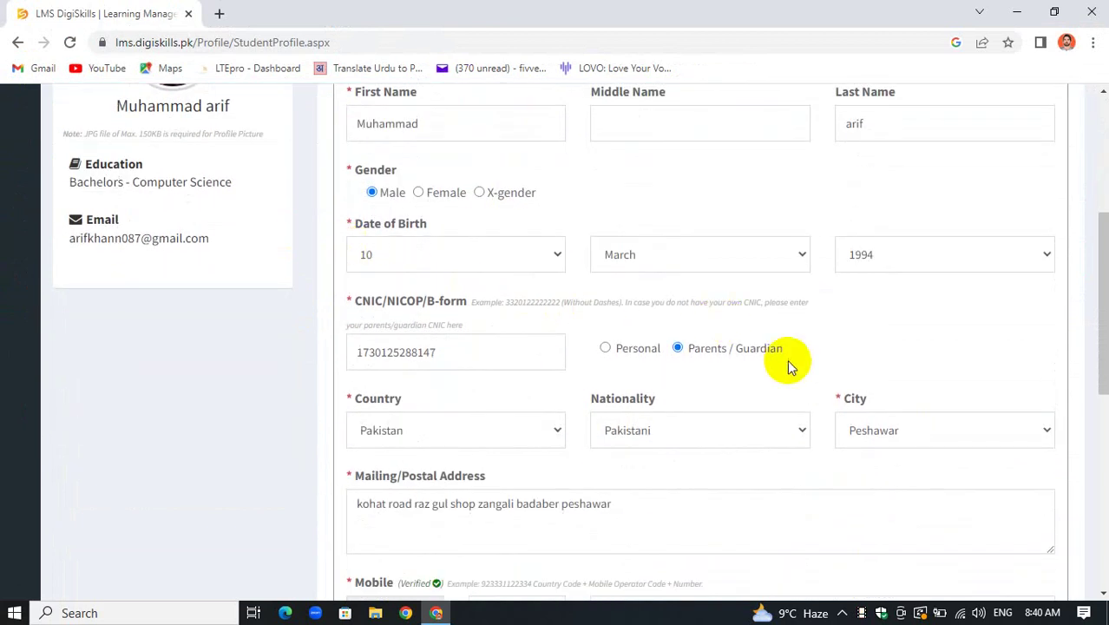
scroll(789, 365, down, 2)
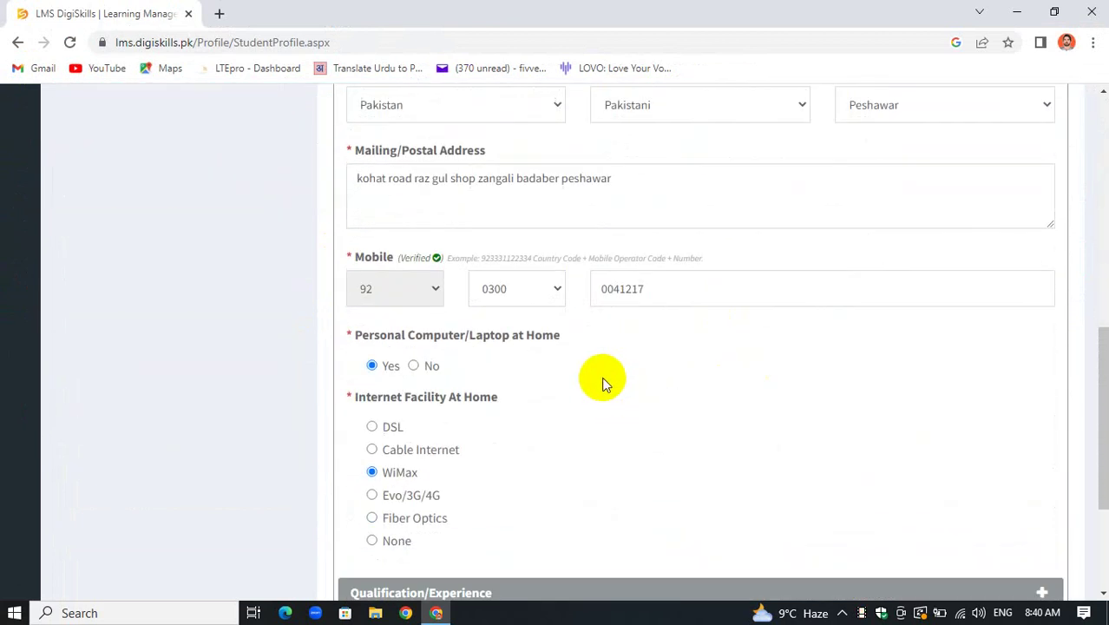
scroll(605, 382, down, 3)
scroll(618, 365, up, 1)
scroll(617, 365, down, 1)
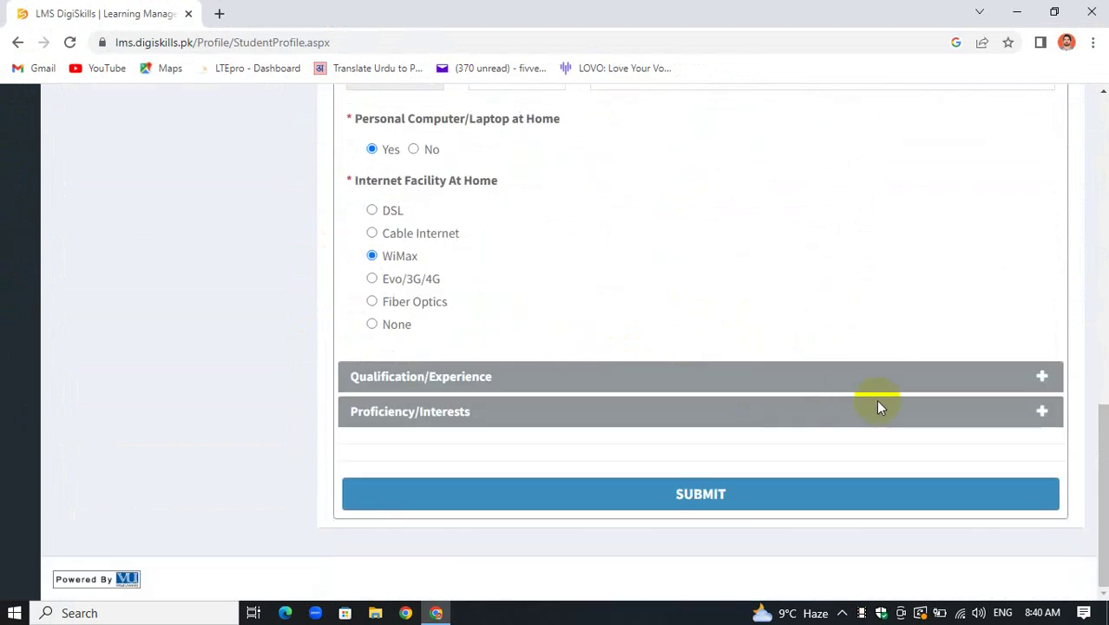
Step: Collapse the Personal Information section of the saved profile
scroll(920, 374, up, 15)
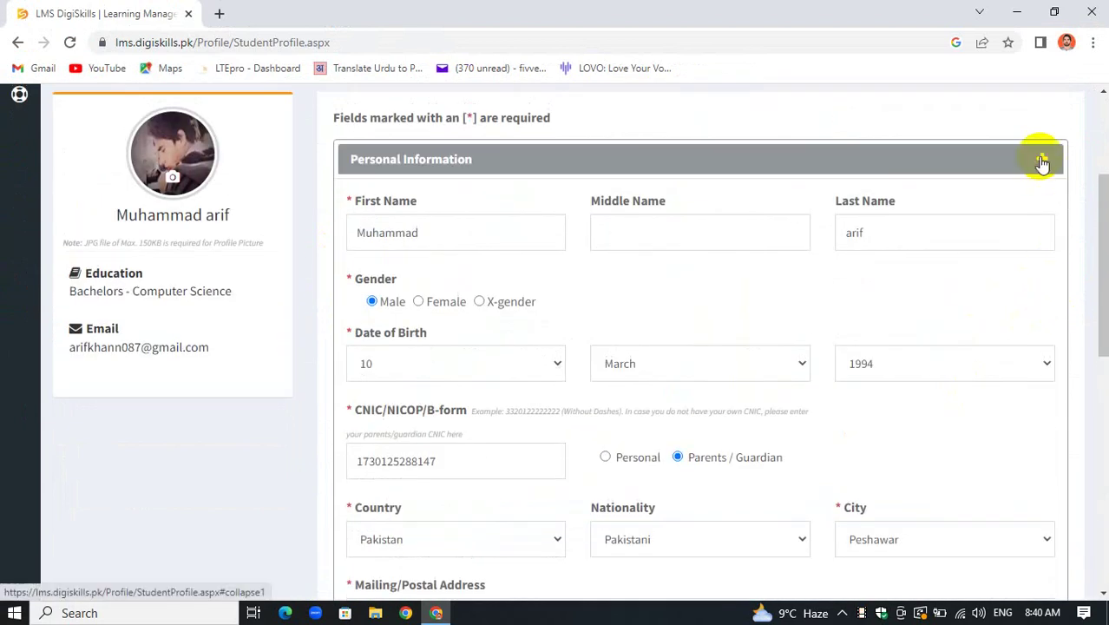
click(1042, 163)
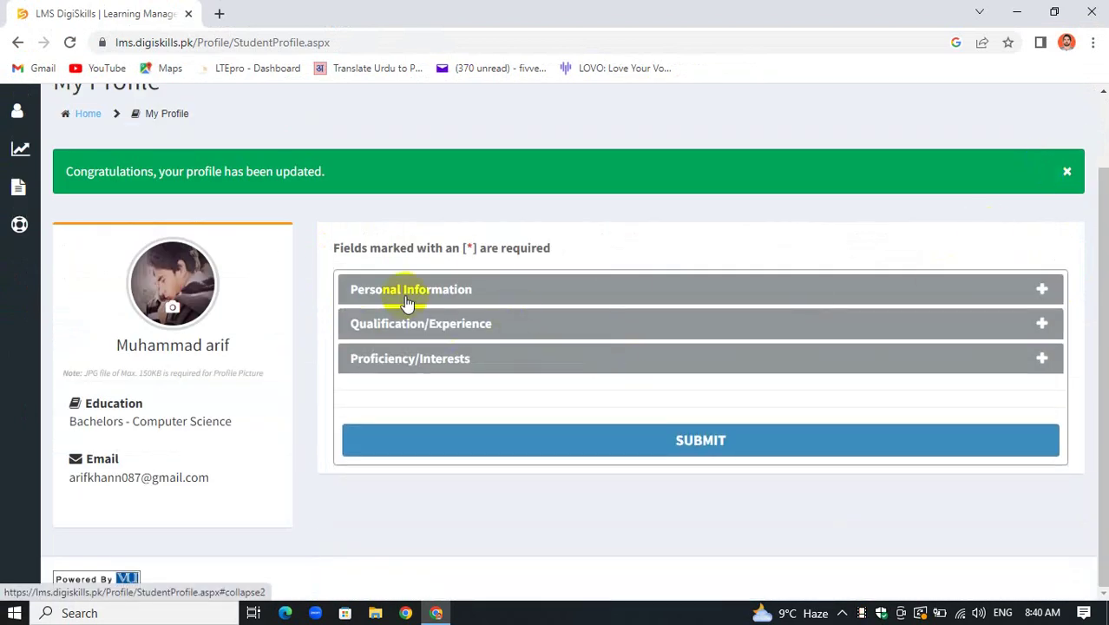
scroll(130, 224, up, 1)
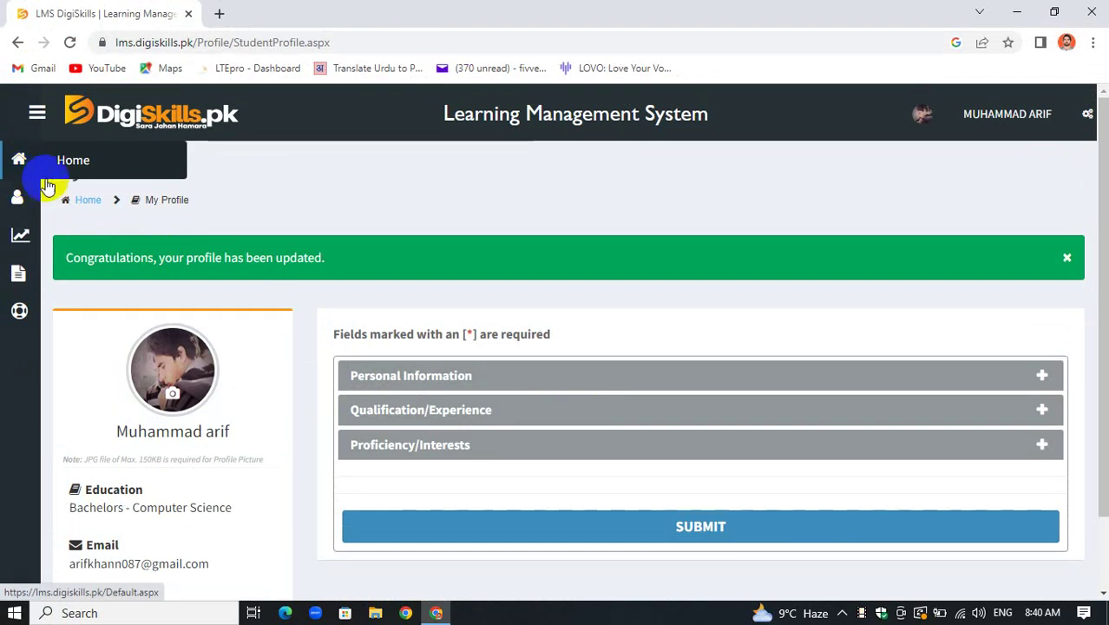
Step: Open the Learning Management System's home page and allow the site to show notifications
click(19, 158)
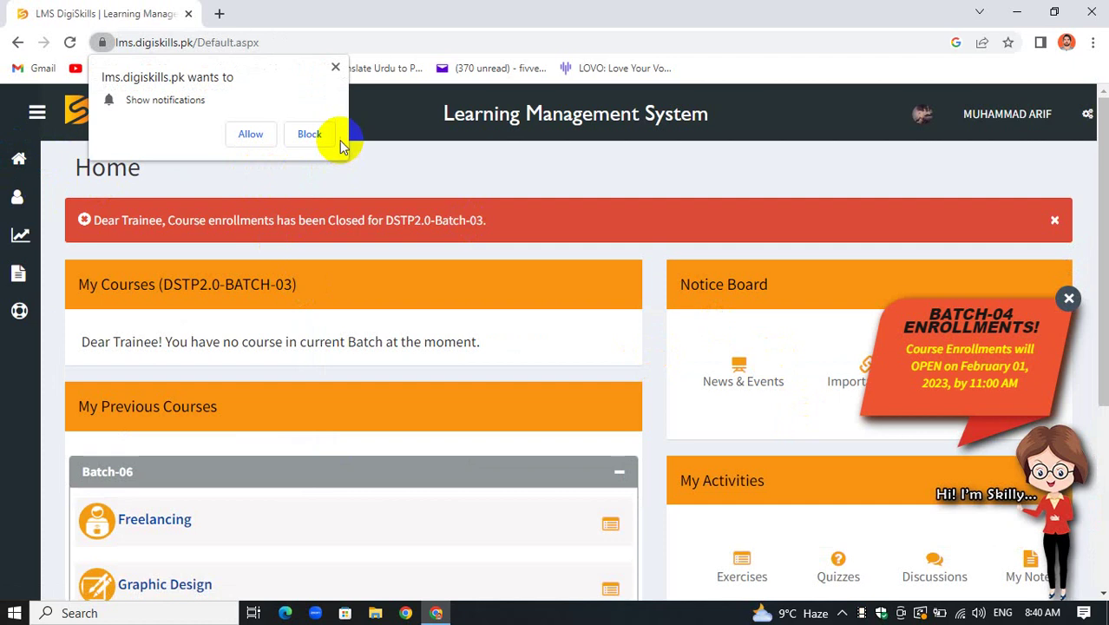
click(250, 132)
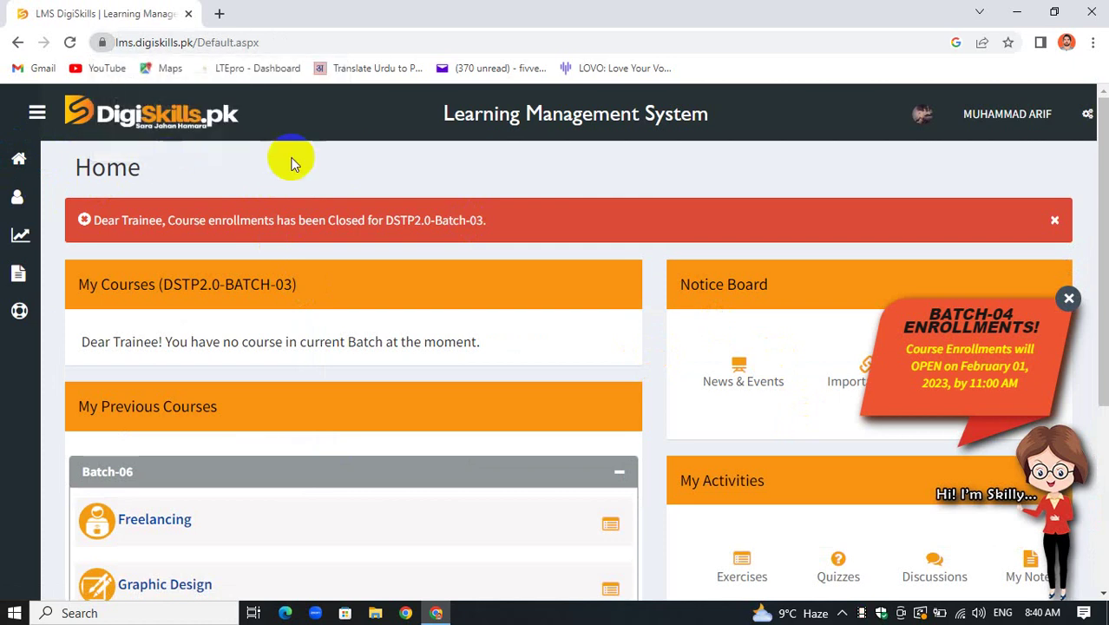
Step: Dismiss the course enrollment notice and view the hands-on exercise list of the Freelancing course from Batch-06
scroll(384, 325, down, 3)
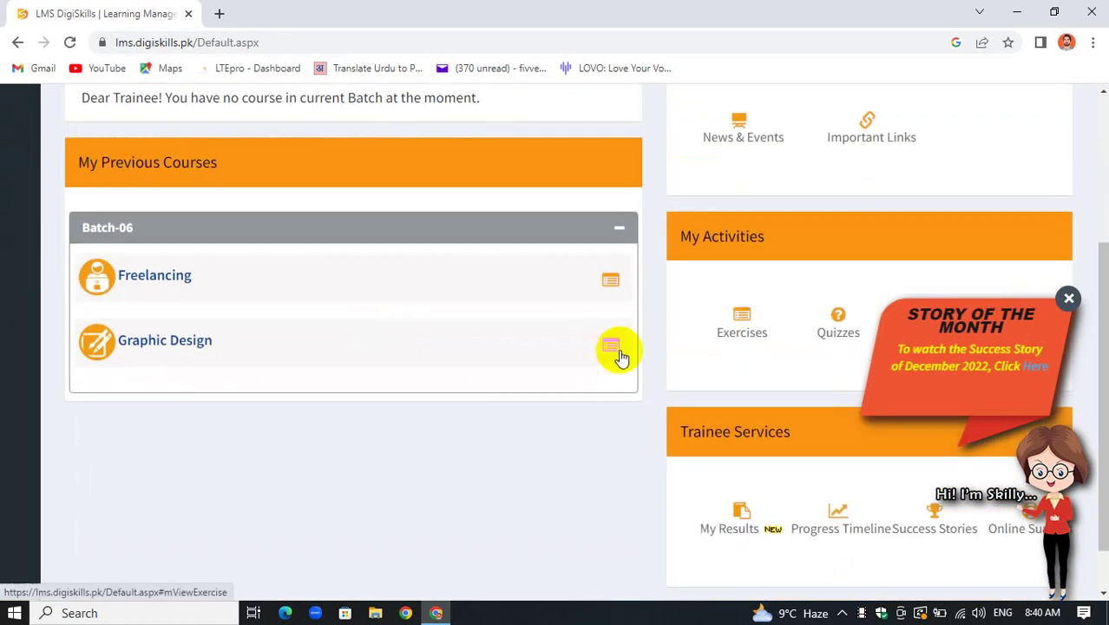
scroll(612, 347, up, 1)
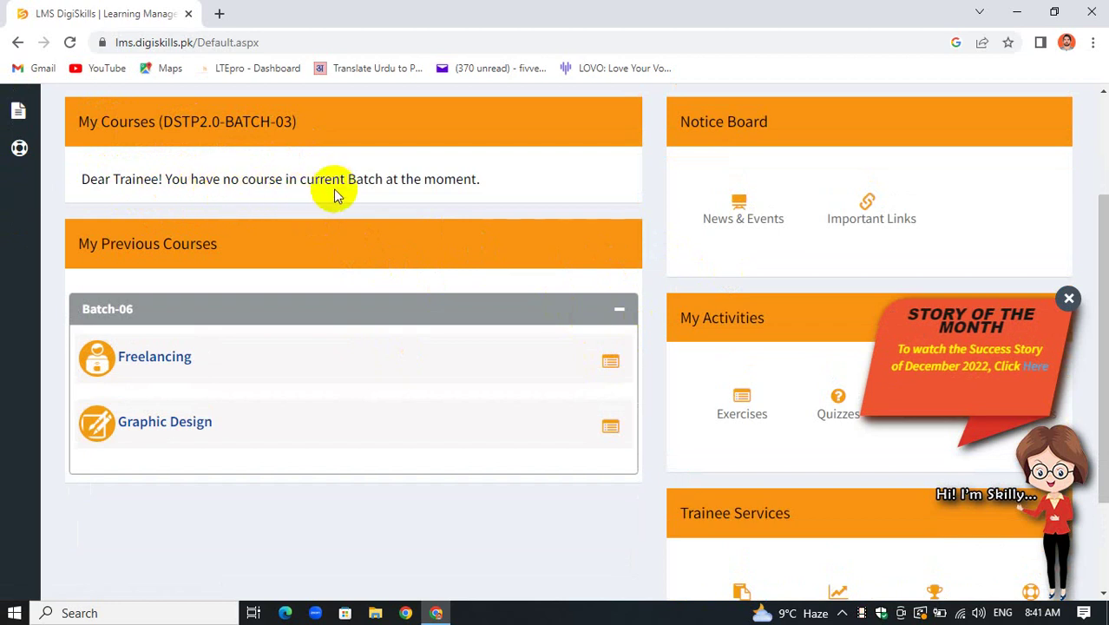
click(486, 211)
scroll(499, 204, up, 1)
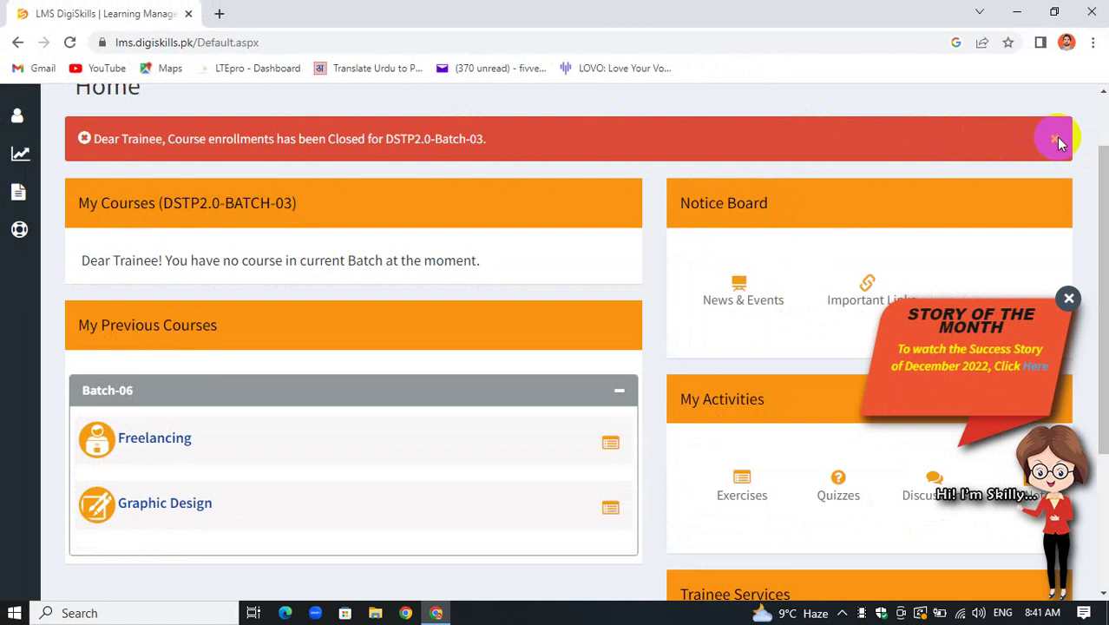
click(1056, 140)
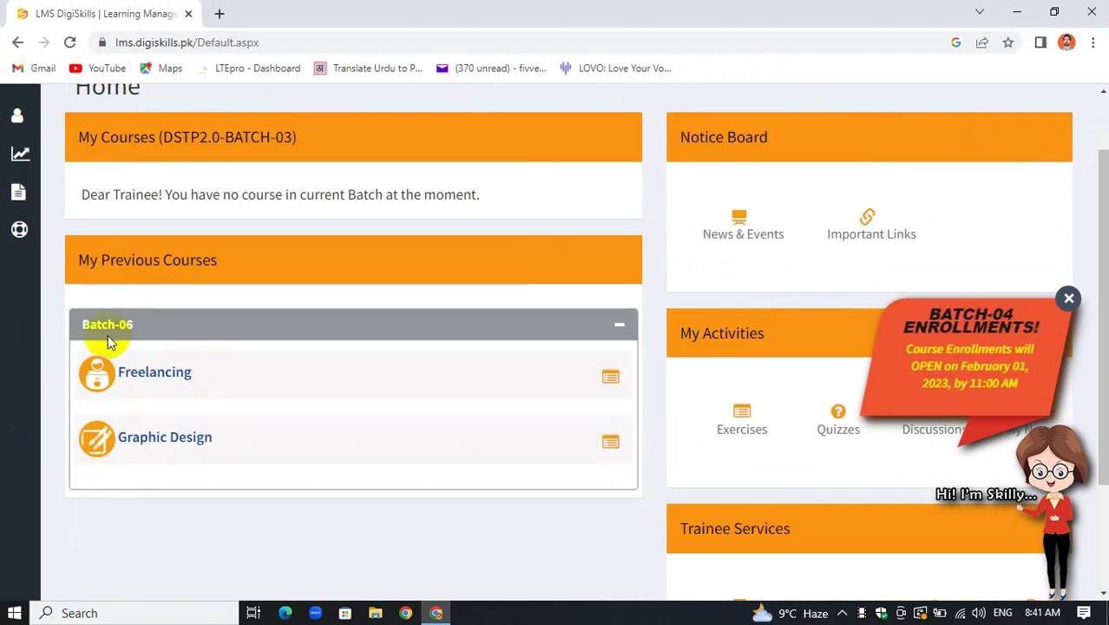
click(611, 377)
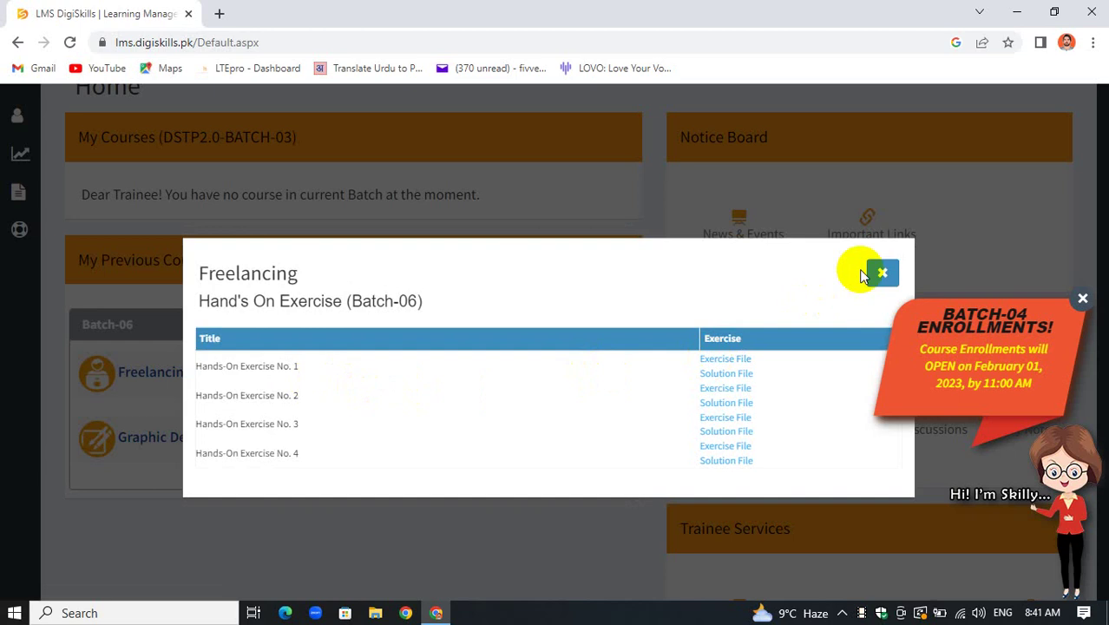
click(882, 272)
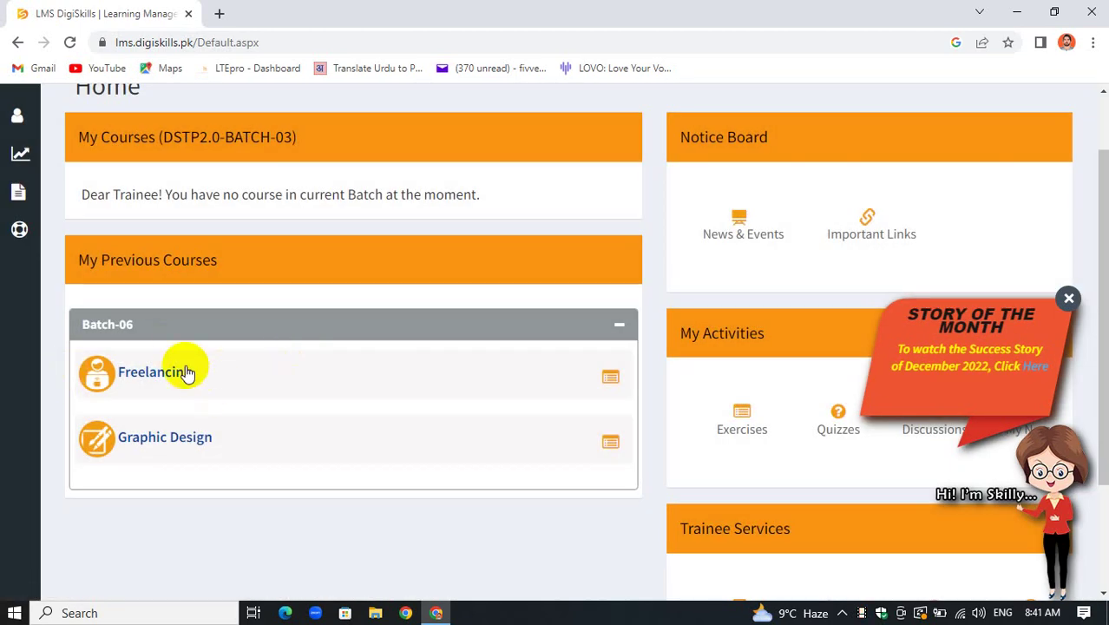
Step: Check the first topic video of the previous Graphic Design course, pausing its playback, and return to the home page
click(205, 444)
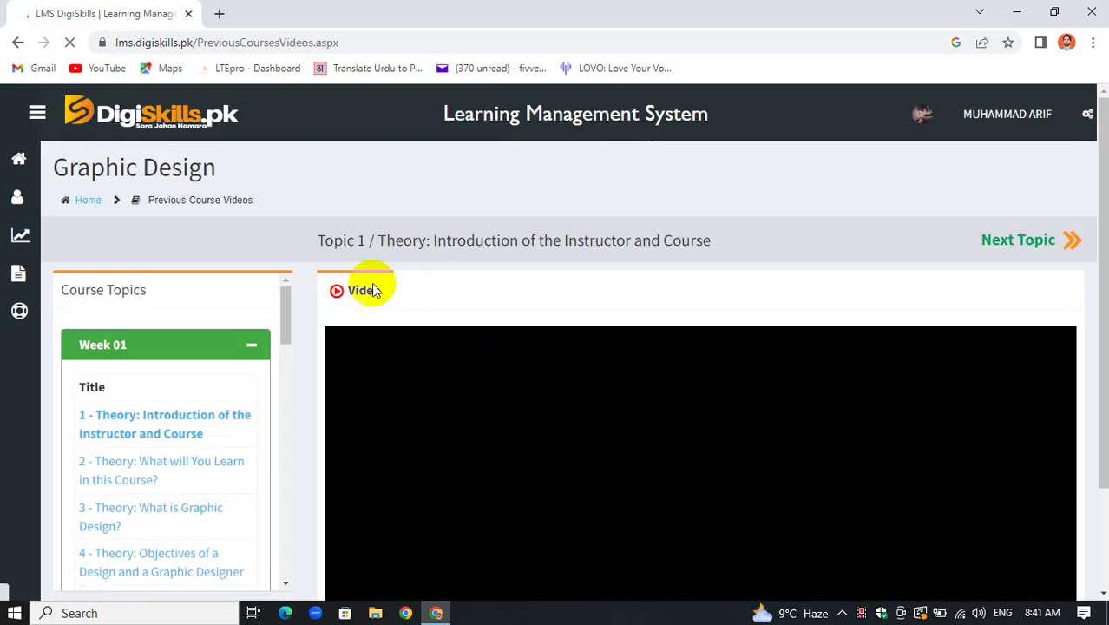
scroll(427, 329, down, 2)
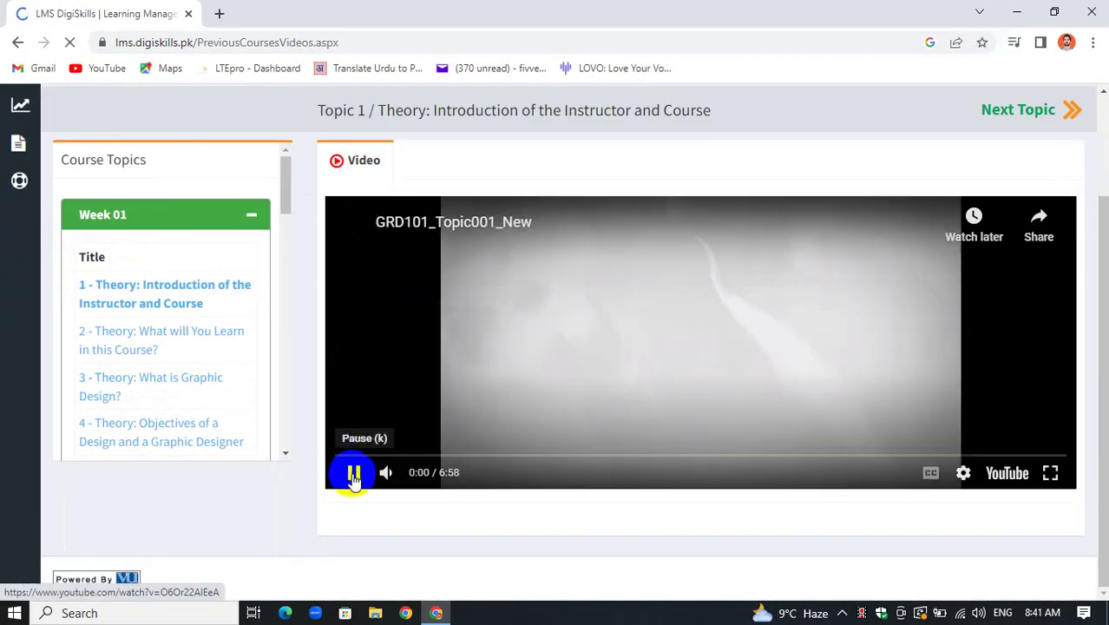
click(353, 472)
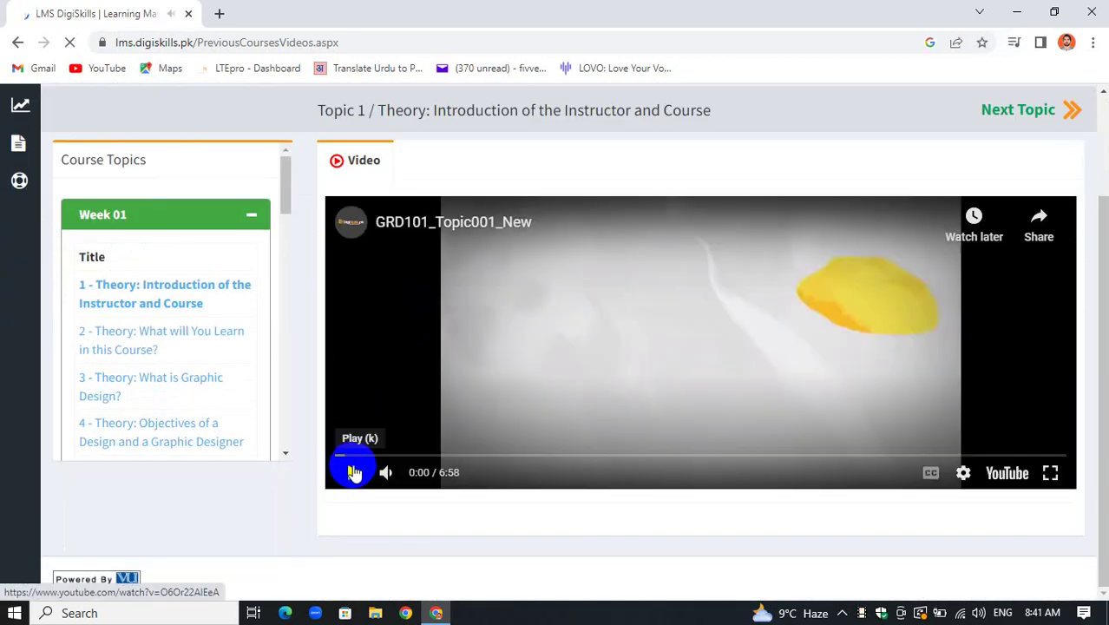
scroll(22, 130, up, 2)
click(22, 160)
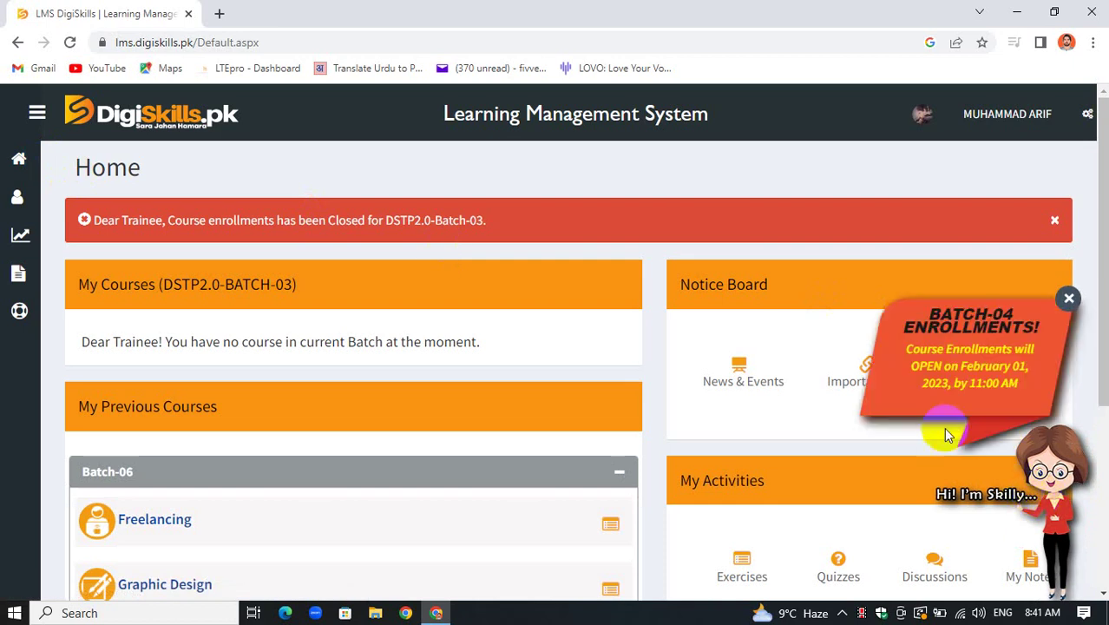
Step: Close the assistant's announcement bubble and look over the course, activity and trainee service sections of the home page
scroll(636, 409, down, 2)
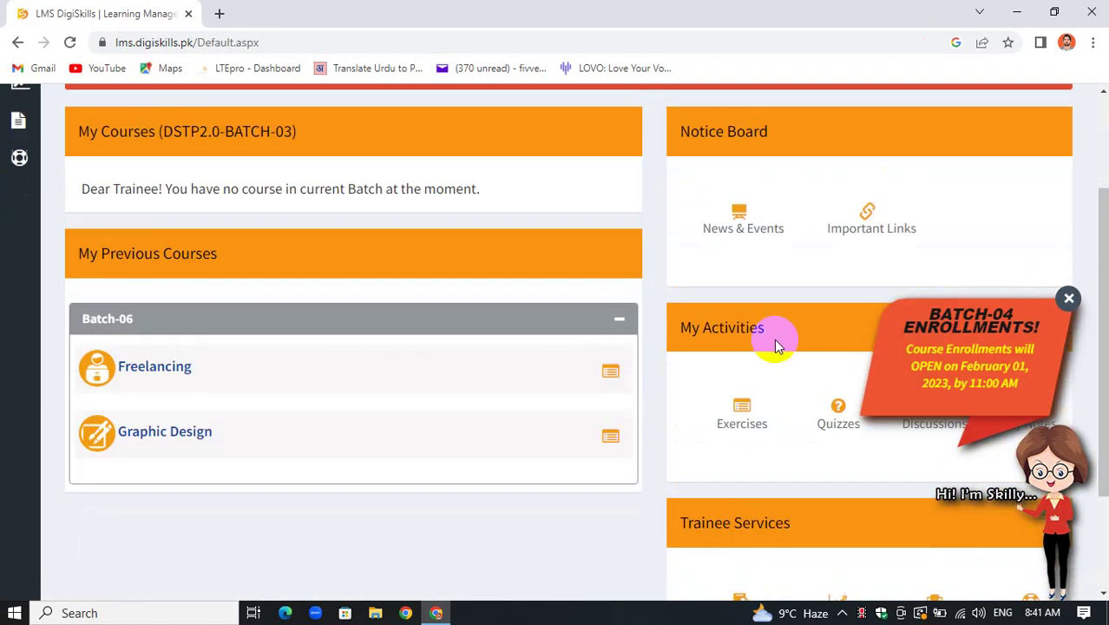
scroll(774, 343, up, 2)
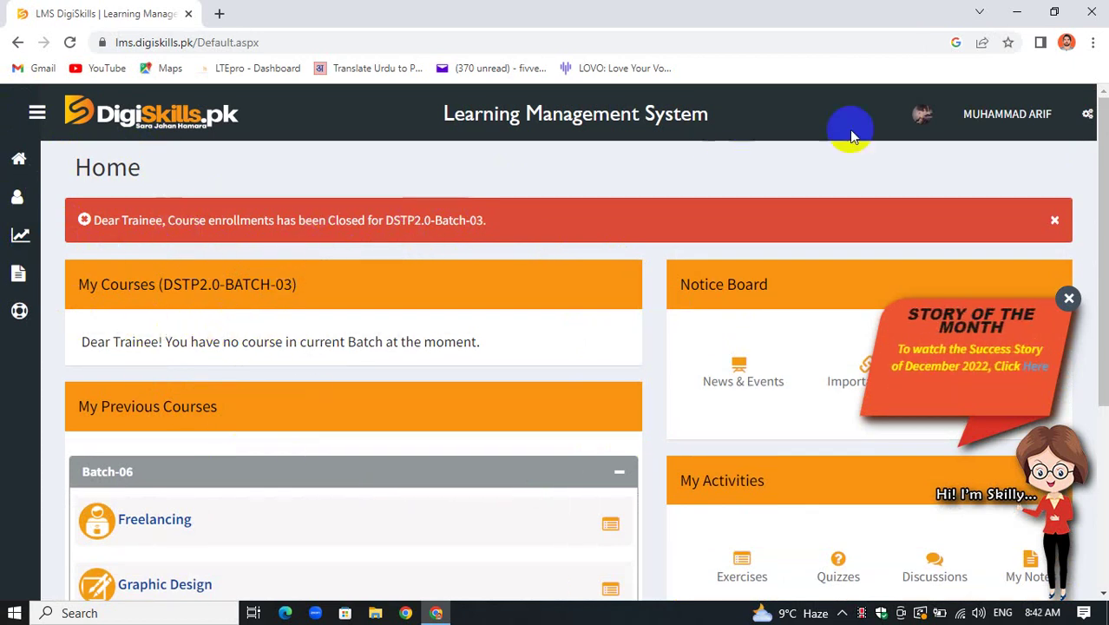
click(1069, 298)
scroll(360, 308, down, 4)
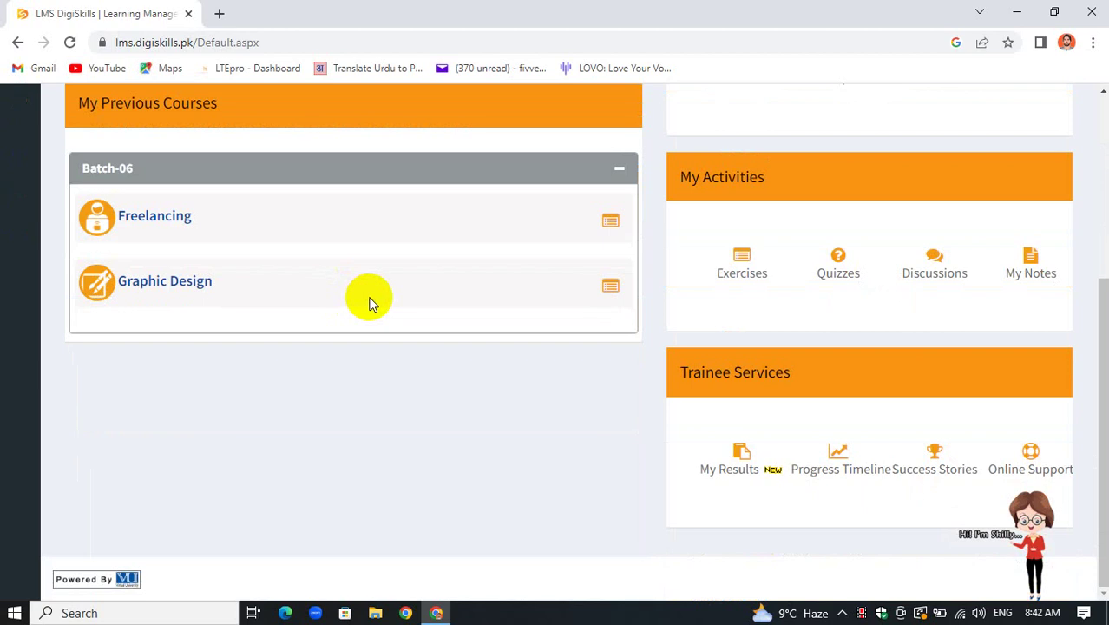
scroll(436, 245, up, 4)
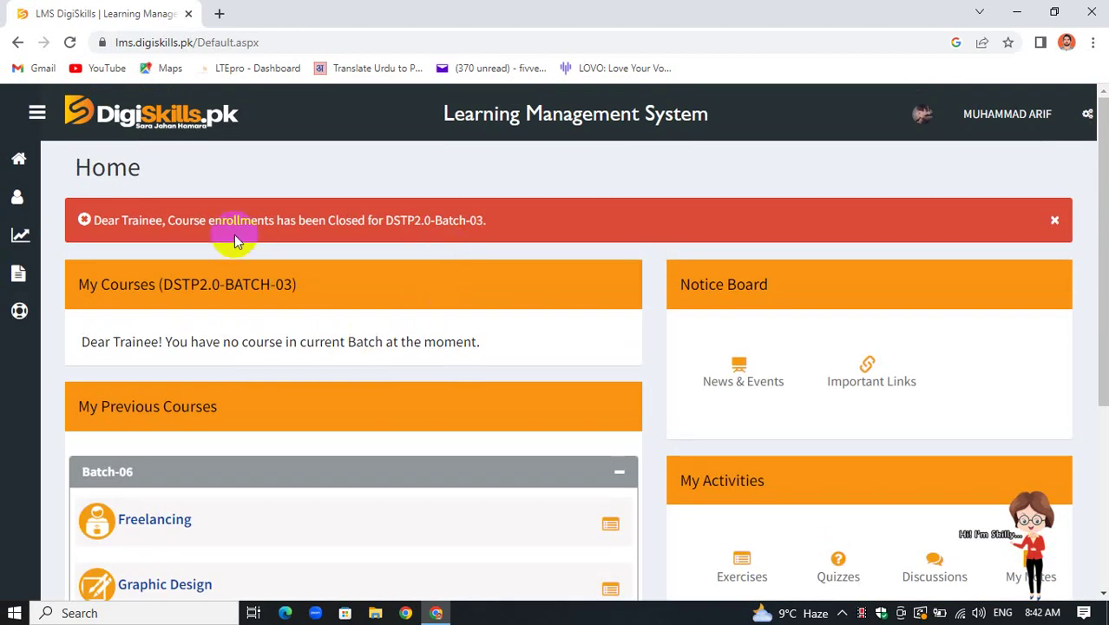